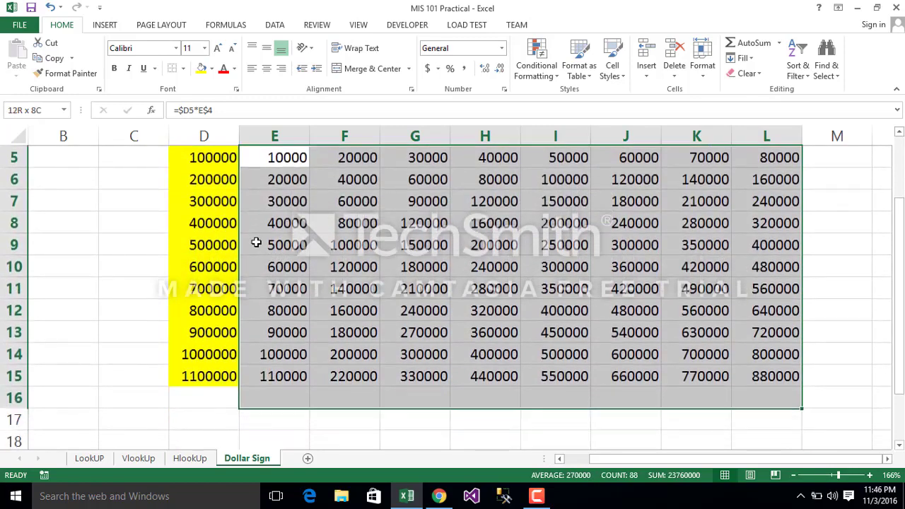
# - Clear the contents of the multiplication results in E5:L15
pyautogui.hotkey('shift', 'Down')
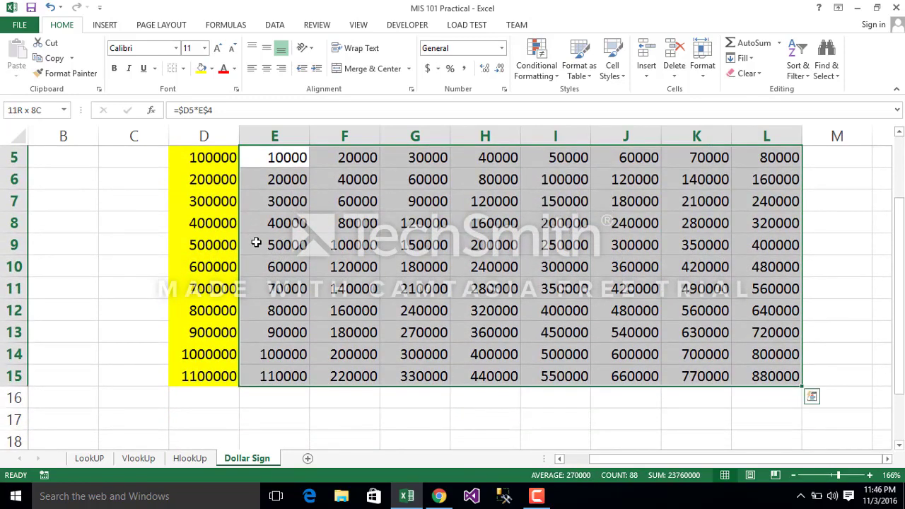
pyautogui.rightClick(320, 231)
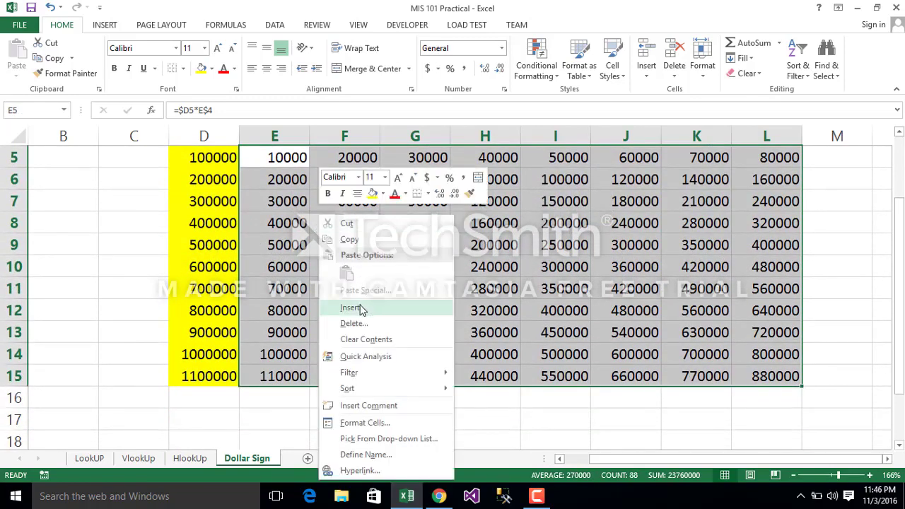
pyautogui.press('Escape')
pyautogui.press('Delete')
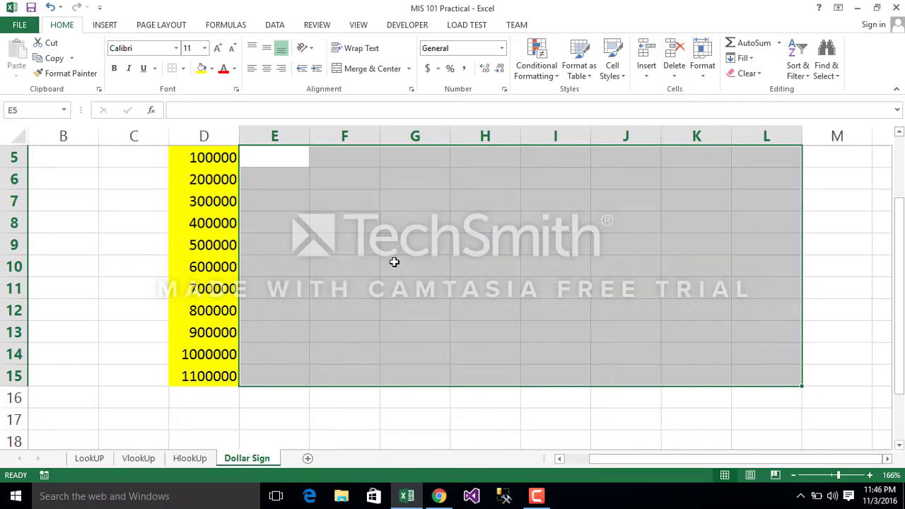
# - Give row 4 a white fill and clear the row's contents
pyautogui.press('Up')
pyautogui.press('Up')
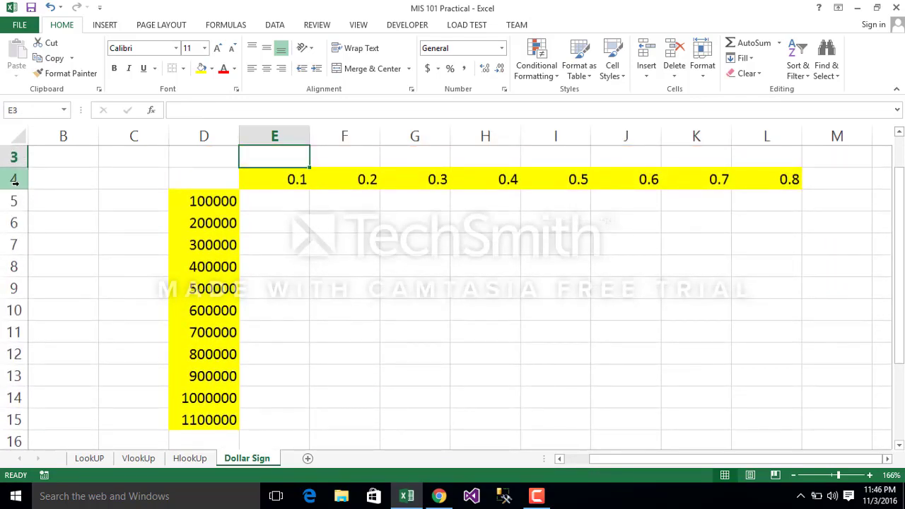
pyautogui.click(13, 179)
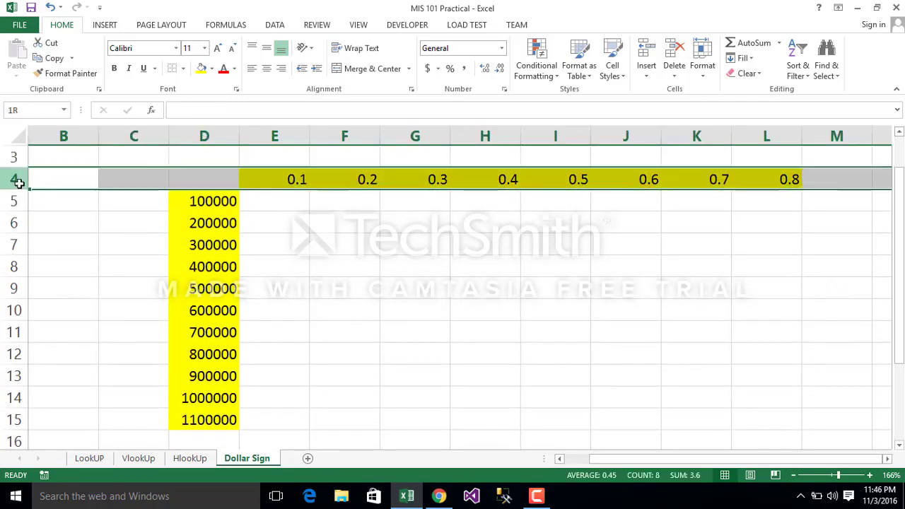
pyautogui.click(212, 68)
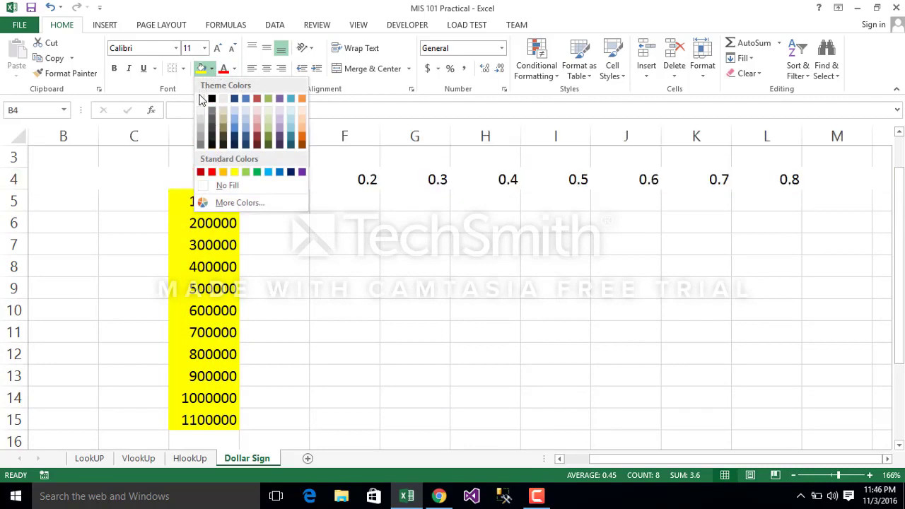
pyautogui.click(201, 99)
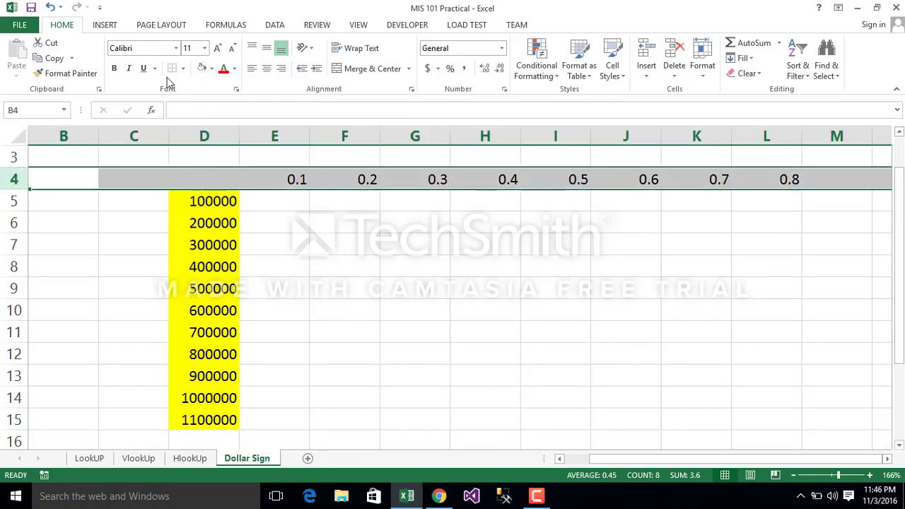
pyautogui.rightClick(87, 172)
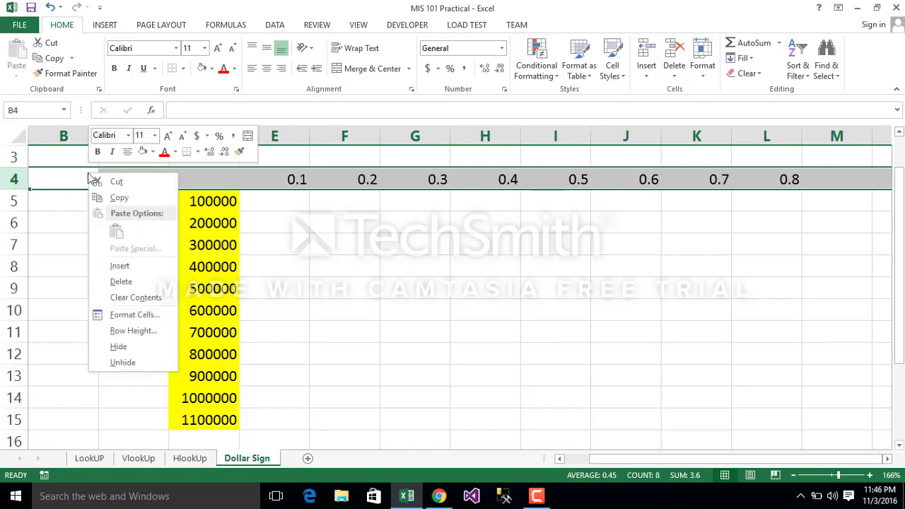
pyautogui.click(135, 298)
pyautogui.click(528, 225)
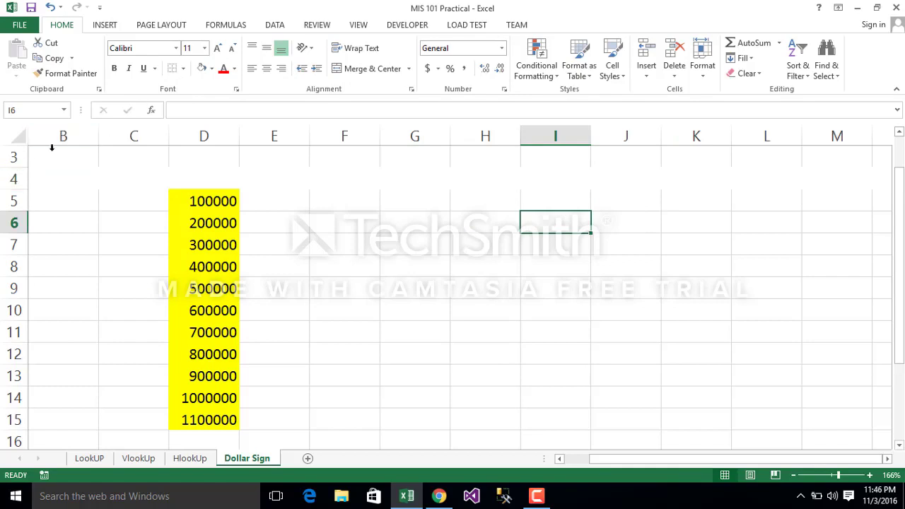
# - Apply All Borders to the whole of row 4
pyautogui.click(4, 180)
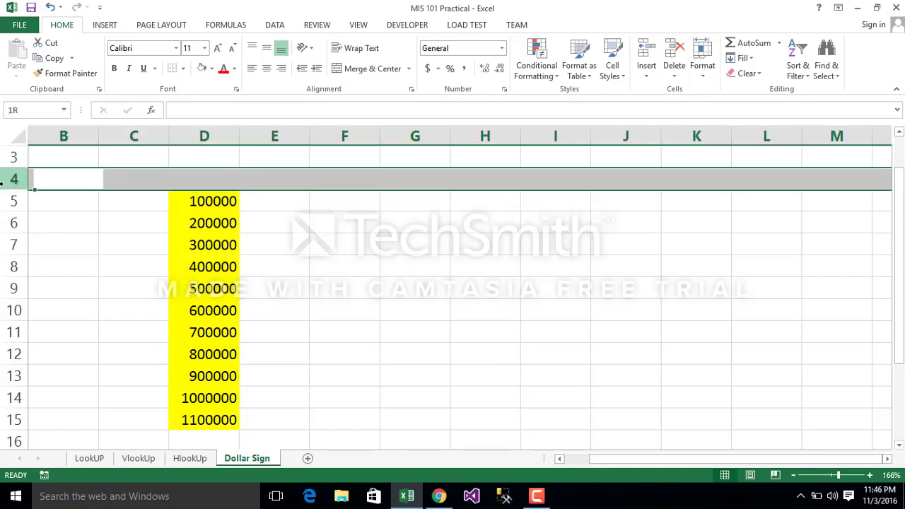
pyautogui.click(187, 70)
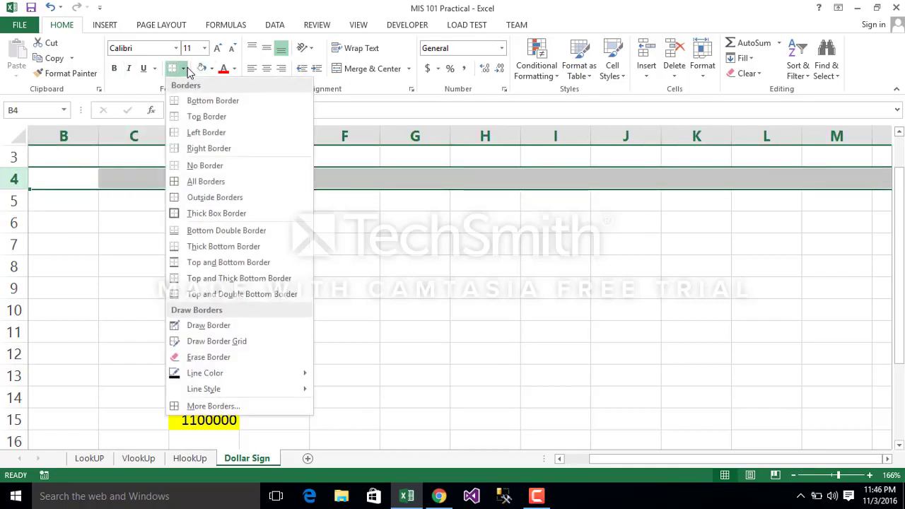
pyautogui.click(189, 187)
pyautogui.click(446, 226)
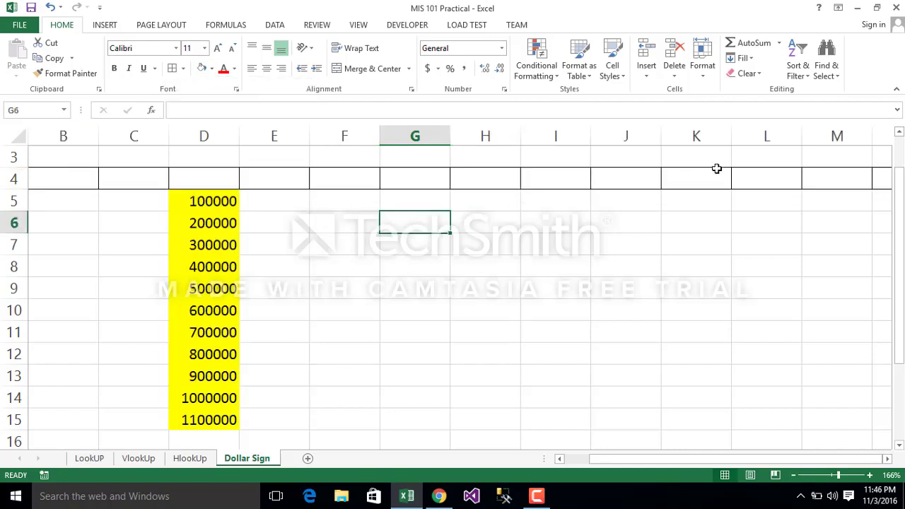
# - Enter .10 in cell L3 and format it as Percentage
pyautogui.click(772, 154)
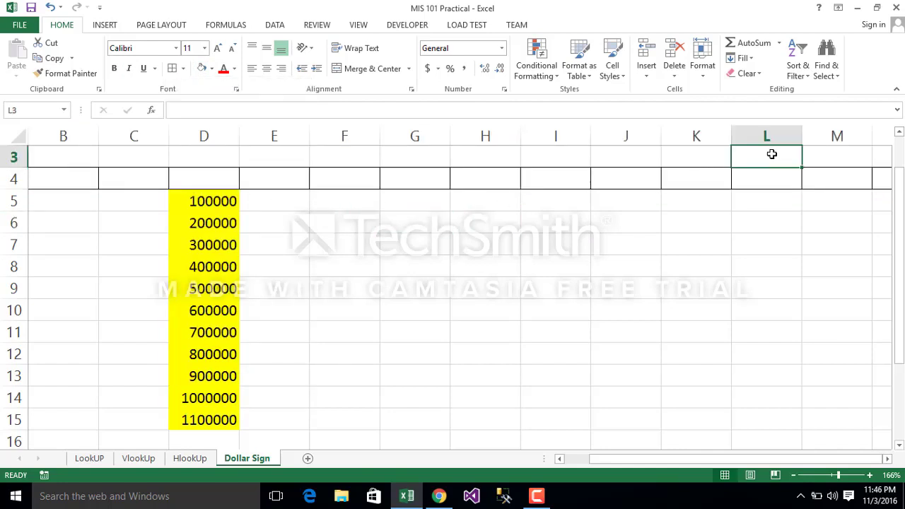
pyautogui.write('.10')
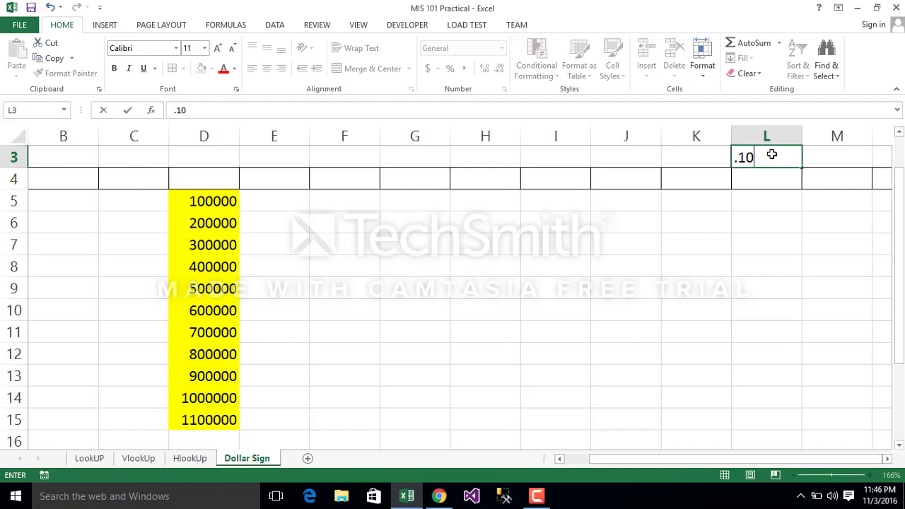
pyautogui.press('Return')
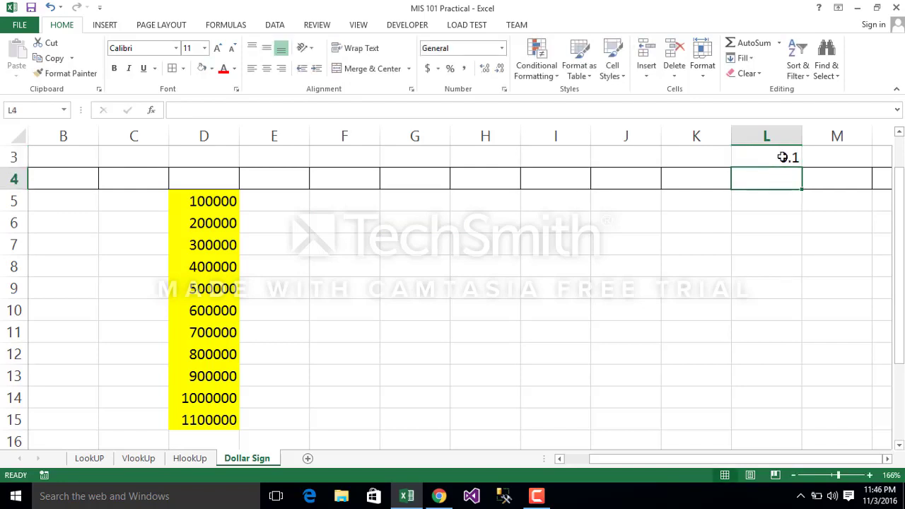
pyautogui.click(783, 156)
pyautogui.click(501, 48)
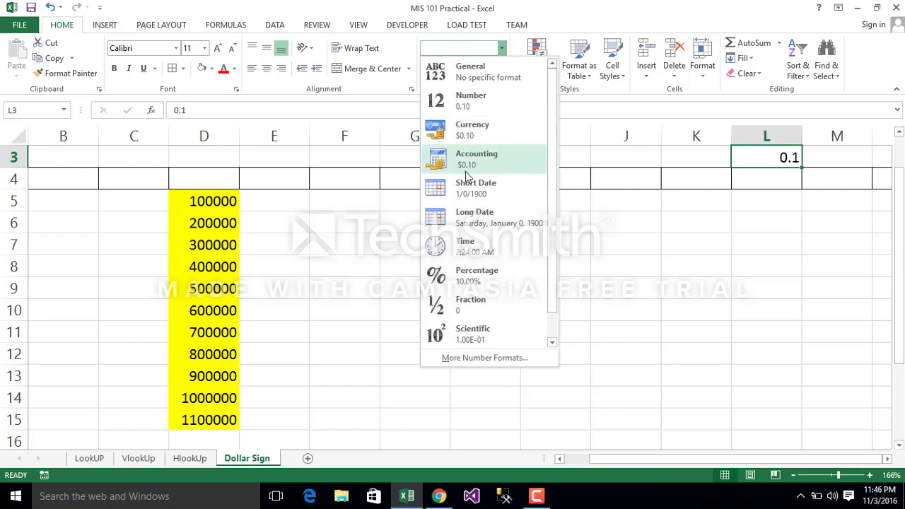
pyautogui.click(467, 275)
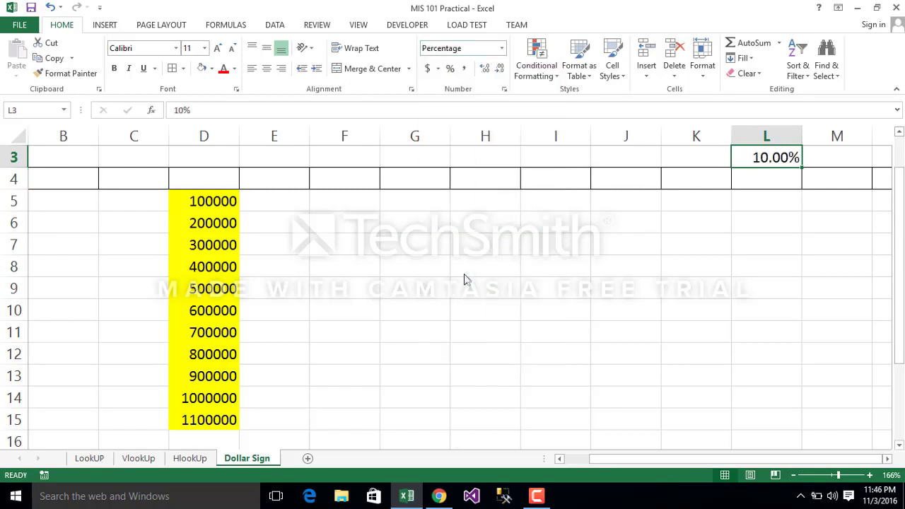
# - Enter the formula =D5*L3 in cell E5 to multiply the first amount by the rate
pyautogui.click(270, 208)
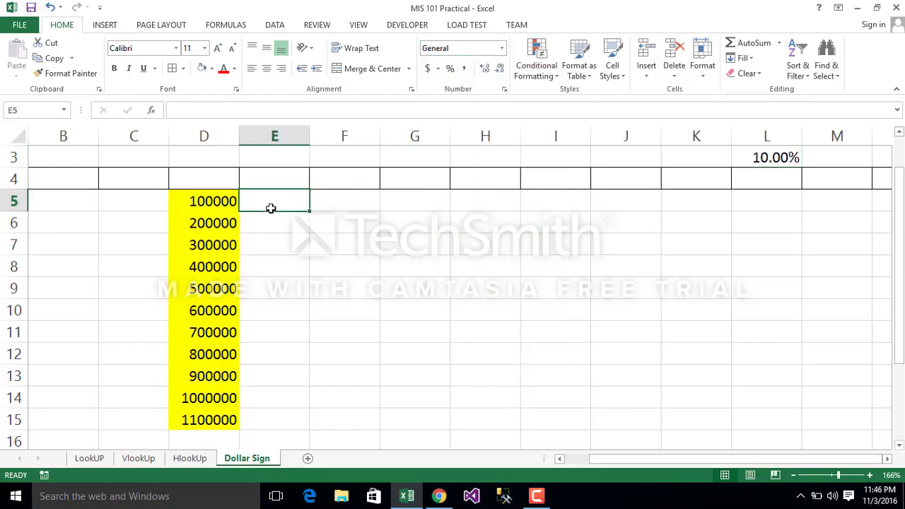
pyautogui.write('=')
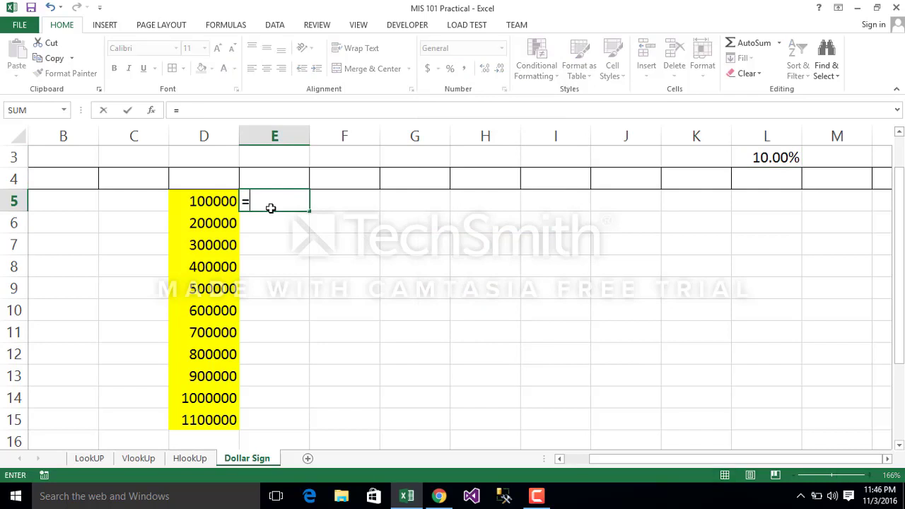
pyautogui.click(217, 202)
pyautogui.write('*')
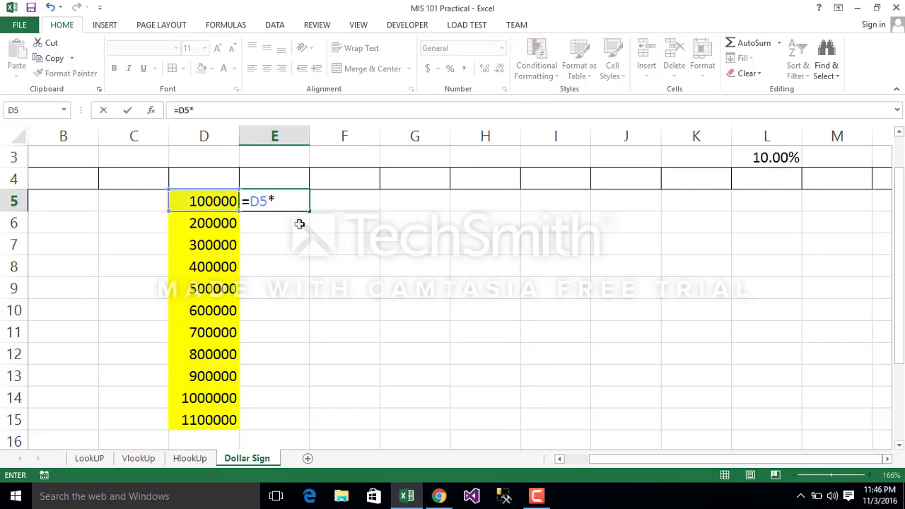
pyautogui.click(775, 157)
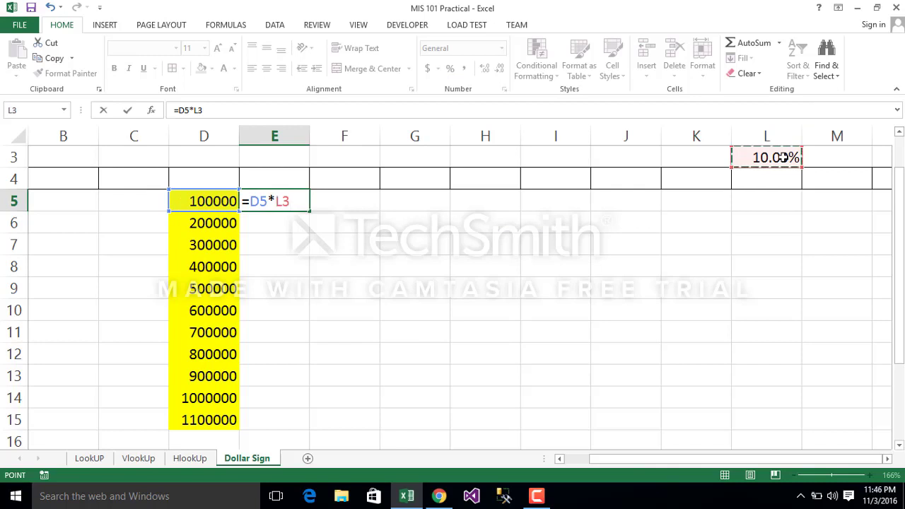
pyautogui.press('Return')
# - Fill the formula in E5 down through E15, alongside the amounts in column D
pyautogui.click(273, 201)
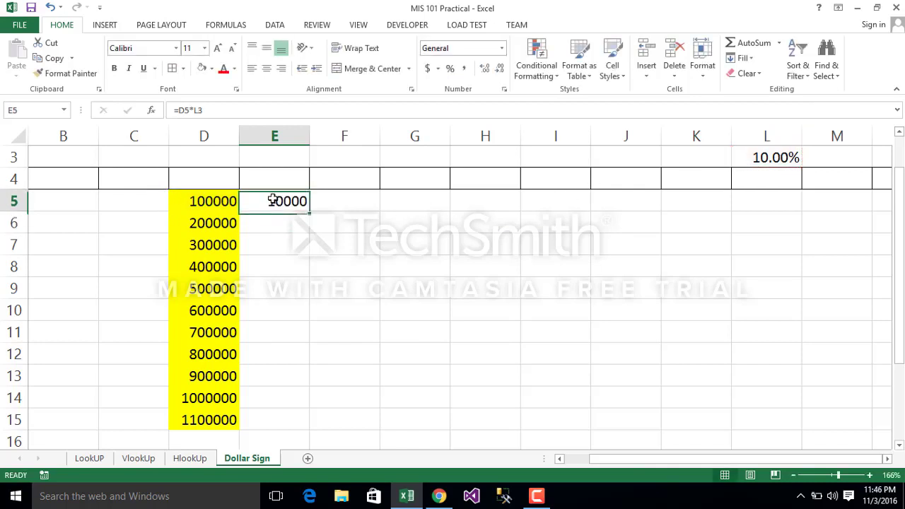
pyautogui.doubleClick(311, 211)
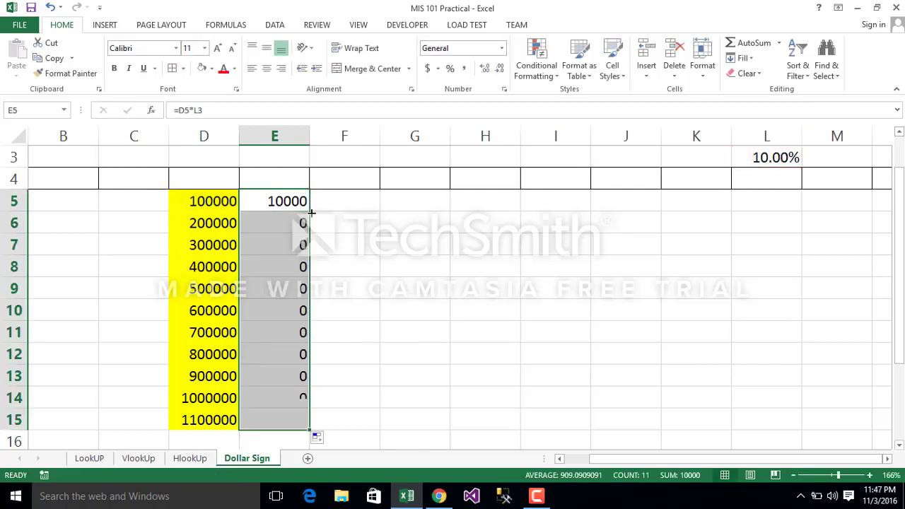
pyautogui.click(417, 315)
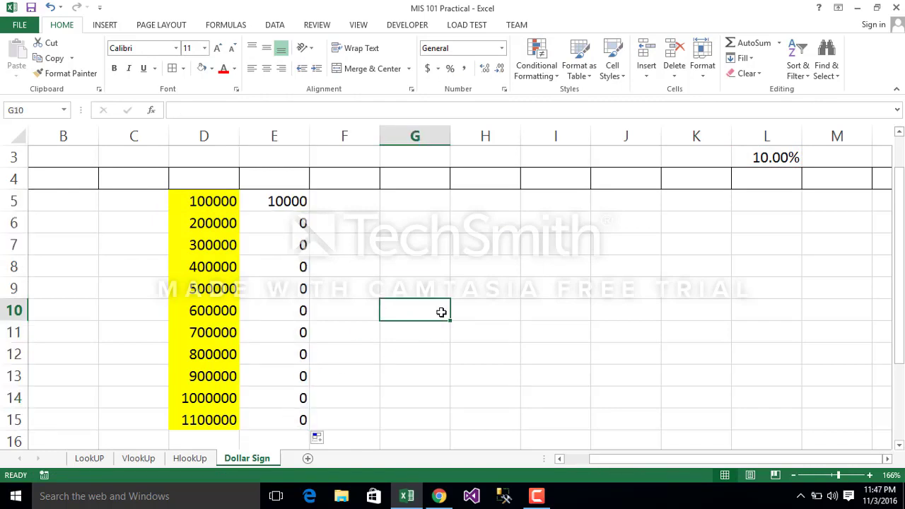
# - Trace the dependents of the percentage cell L3
pyautogui.click(771, 159)
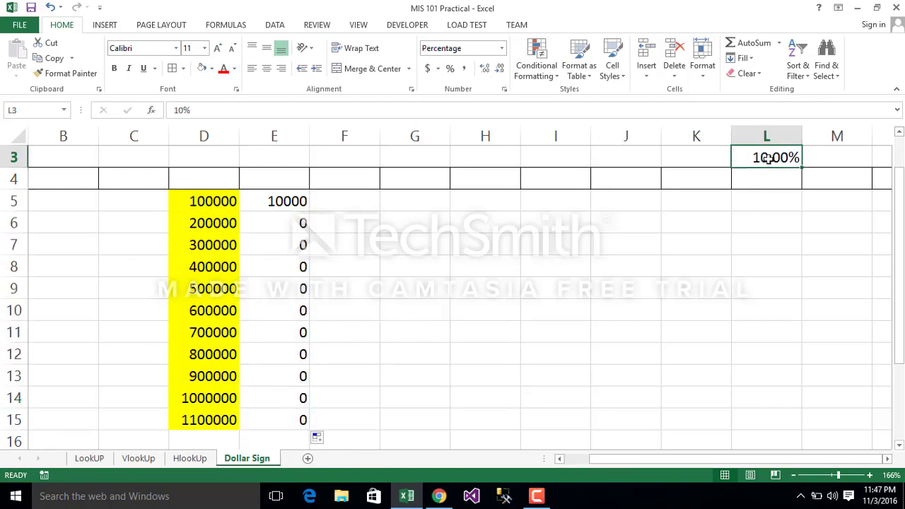
pyautogui.click(226, 26)
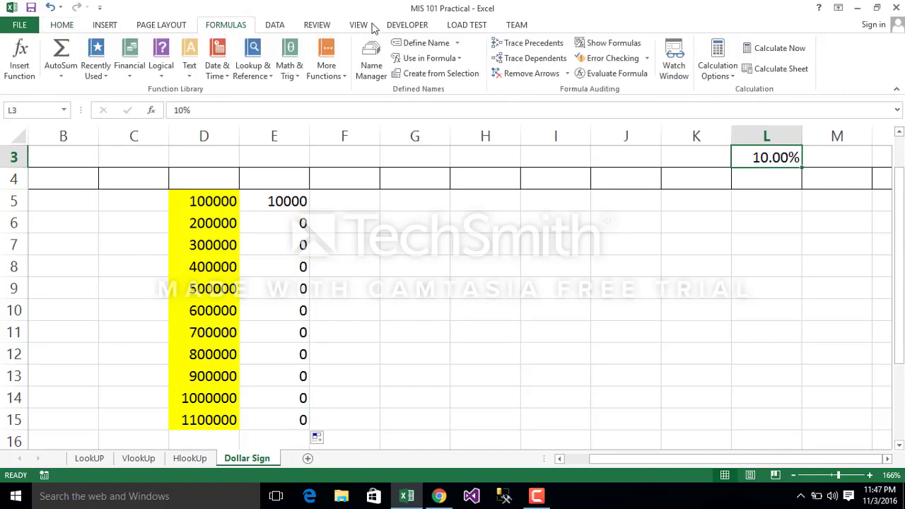
pyautogui.click(533, 59)
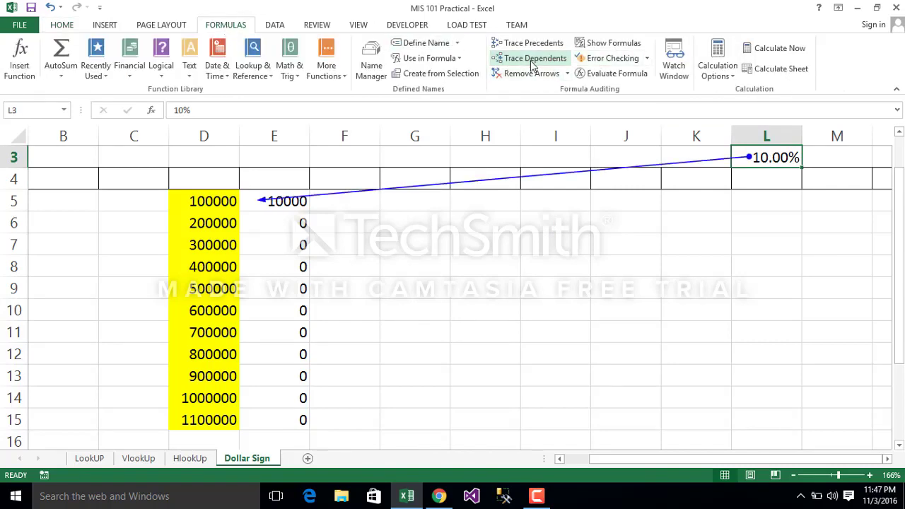
# - Trace the precedents of cell E15, and inspect the referenced cell L13 against L3
pyautogui.click(282, 424)
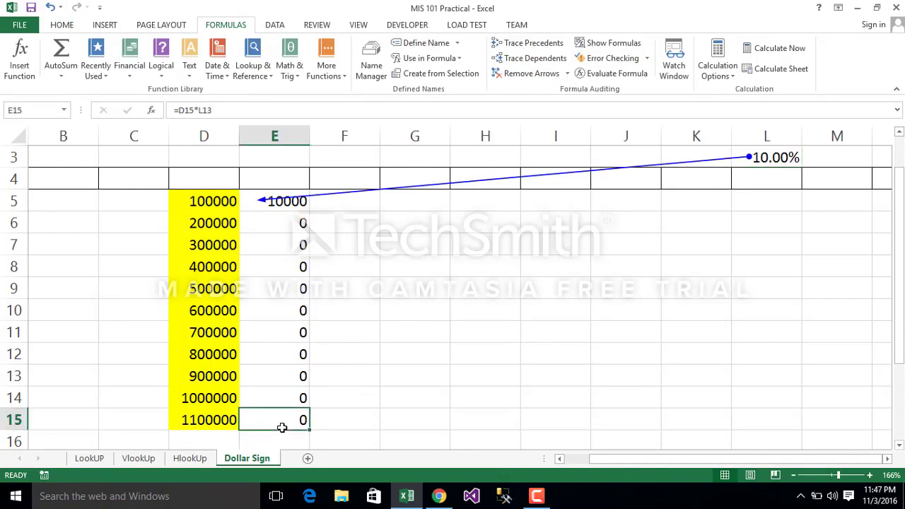
pyautogui.click(530, 44)
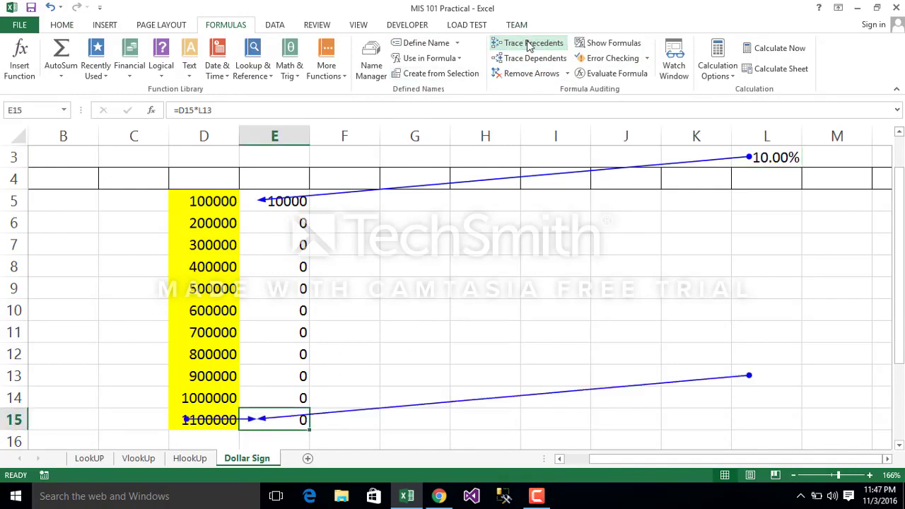
pyautogui.click(750, 370)
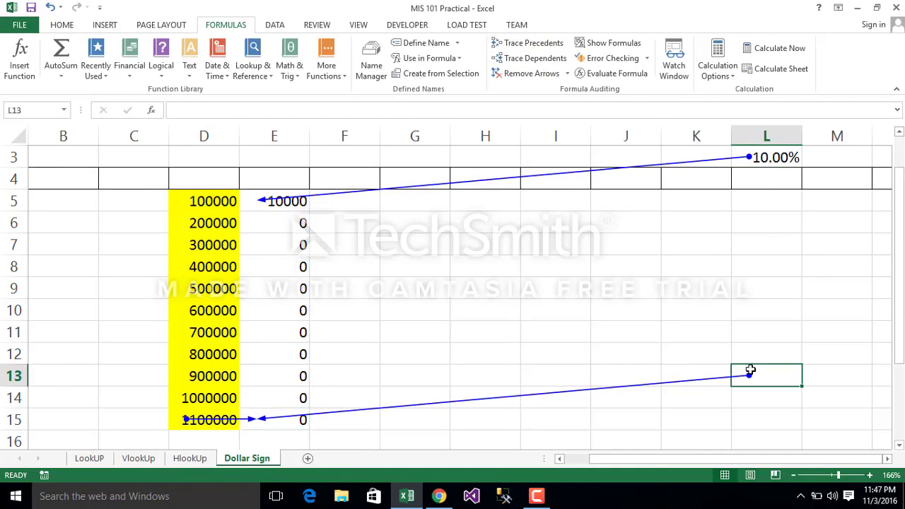
pyautogui.click(765, 160)
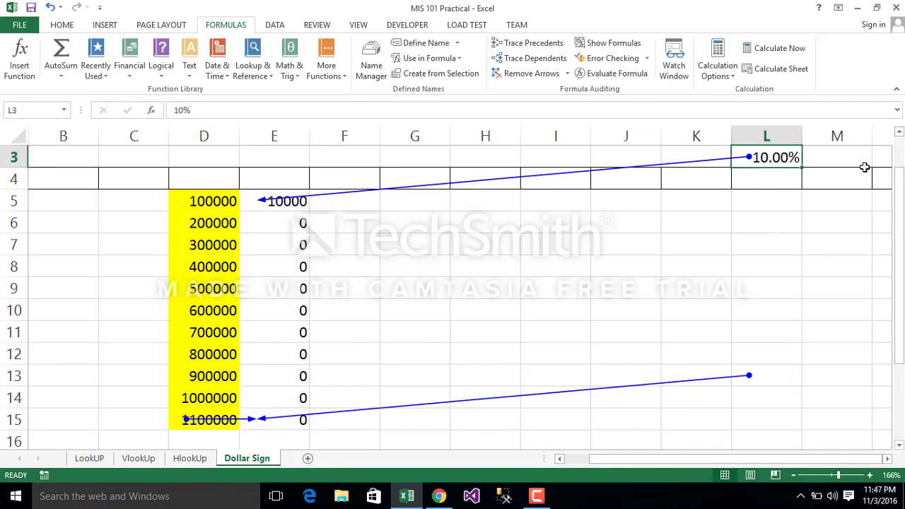
# - Remove all trace arrows from the sheet
pyautogui.scroll(1, 901, 157)
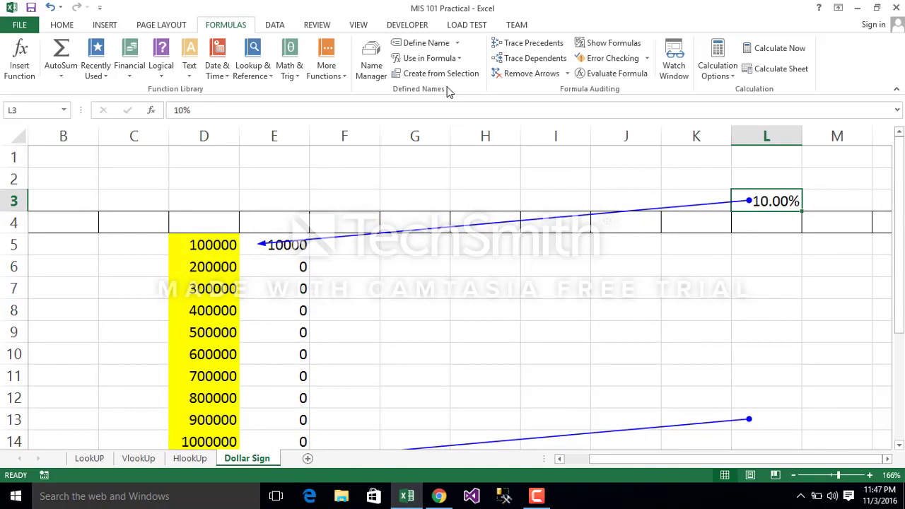
pyautogui.click(524, 73)
pyautogui.click(633, 215)
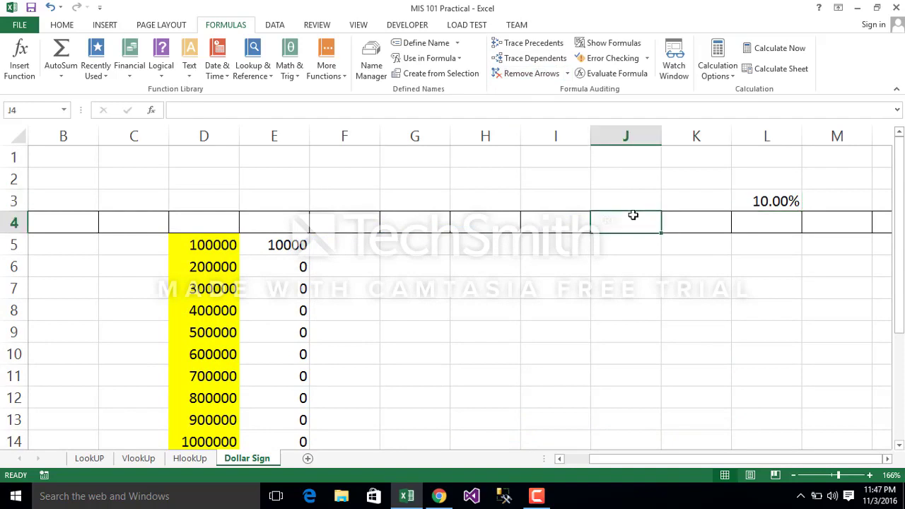
# - Make the percentage reference in cell E5 absolute so the formula reads =D5*$L$3
pyautogui.click(273, 242)
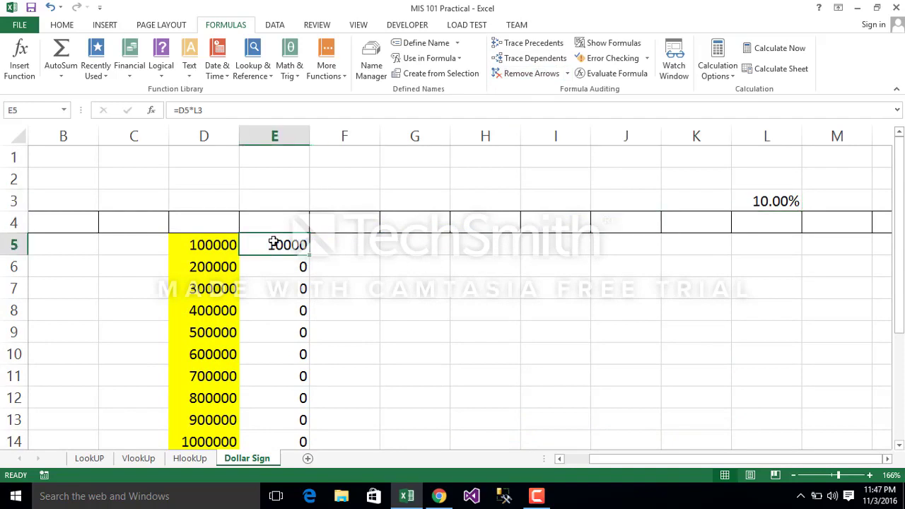
pyautogui.click(195, 110)
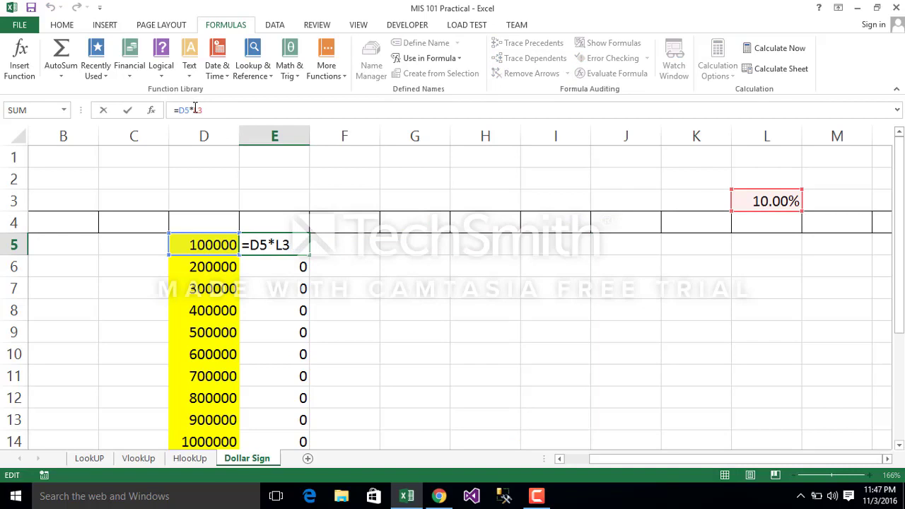
pyautogui.write('$L$')
pyautogui.press('Return')
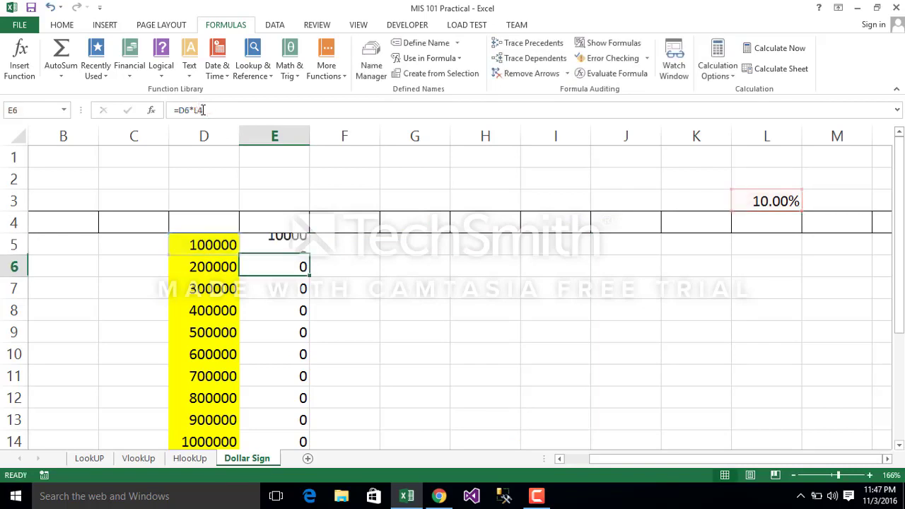
pyautogui.doubleClick(291, 249)
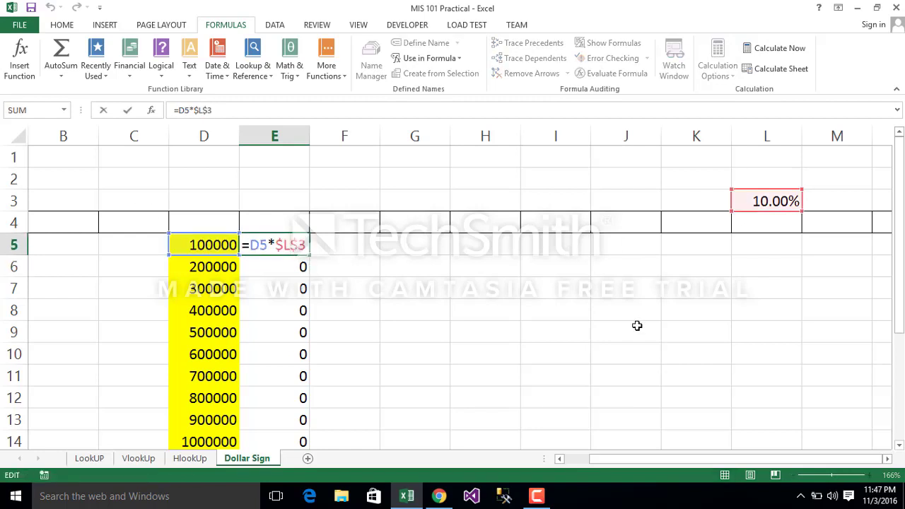
pyautogui.press('Escape')
pyautogui.click(745, 323)
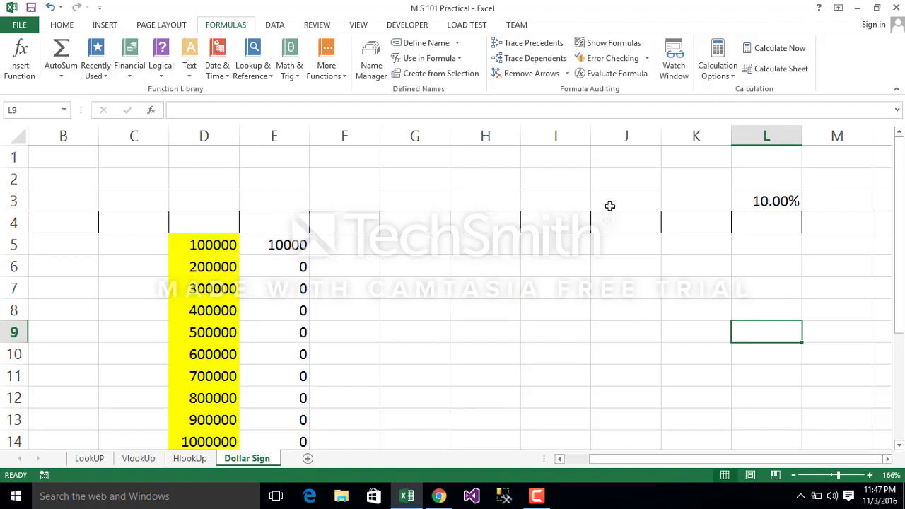
# - Fill the E5 formula down through E15, and trace the dependents of the percentage cell L3
pyautogui.click(281, 248)
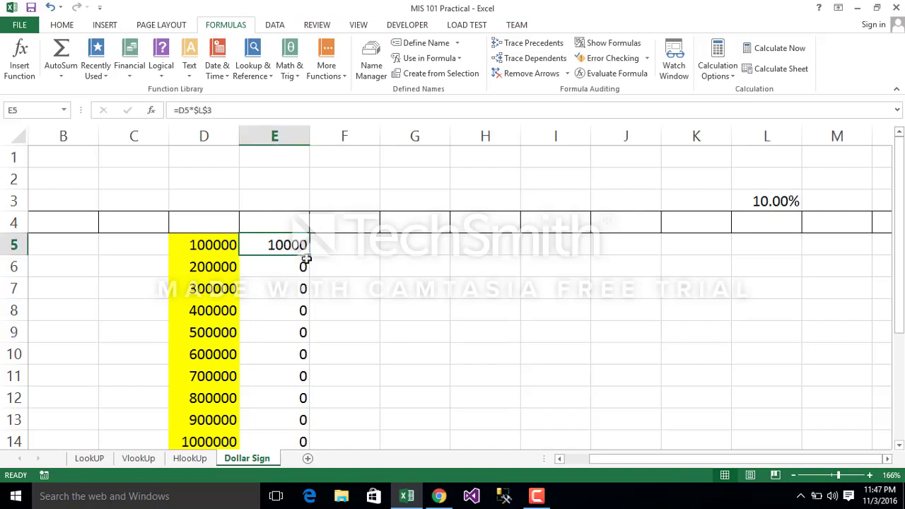
pyautogui.doubleClick(310, 255)
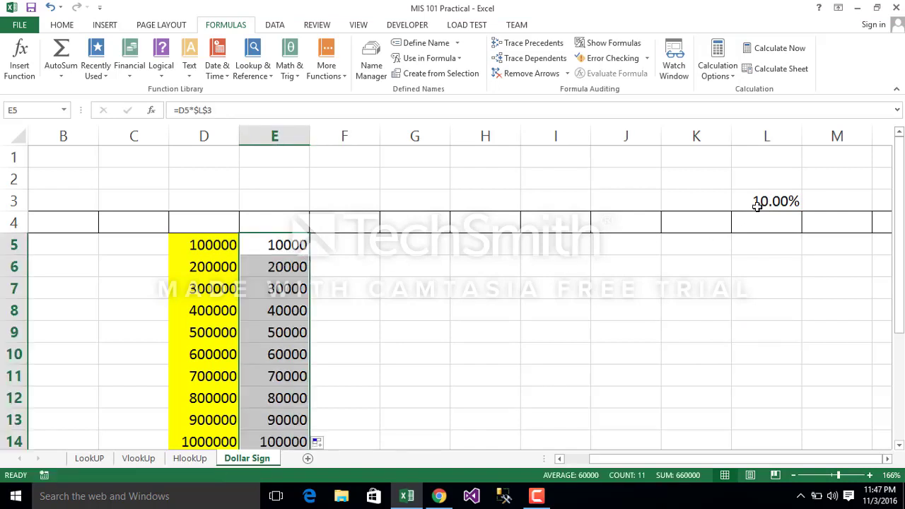
pyautogui.click(758, 204)
pyautogui.click(527, 61)
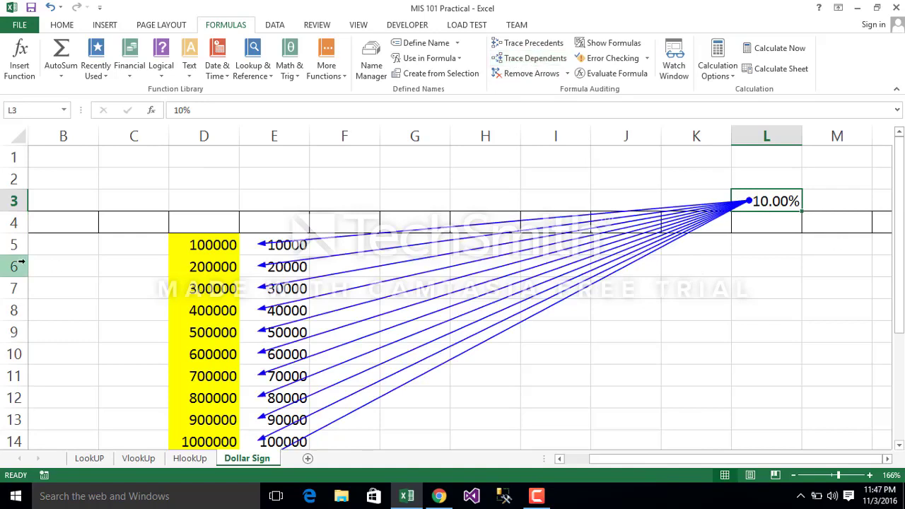
# - Remove all borders from row 4
pyautogui.click(12, 220)
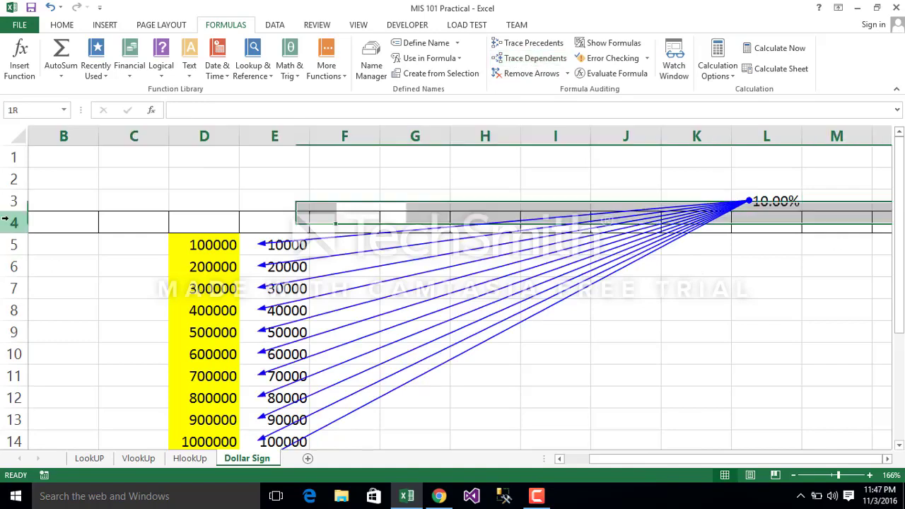
pyautogui.click(62, 26)
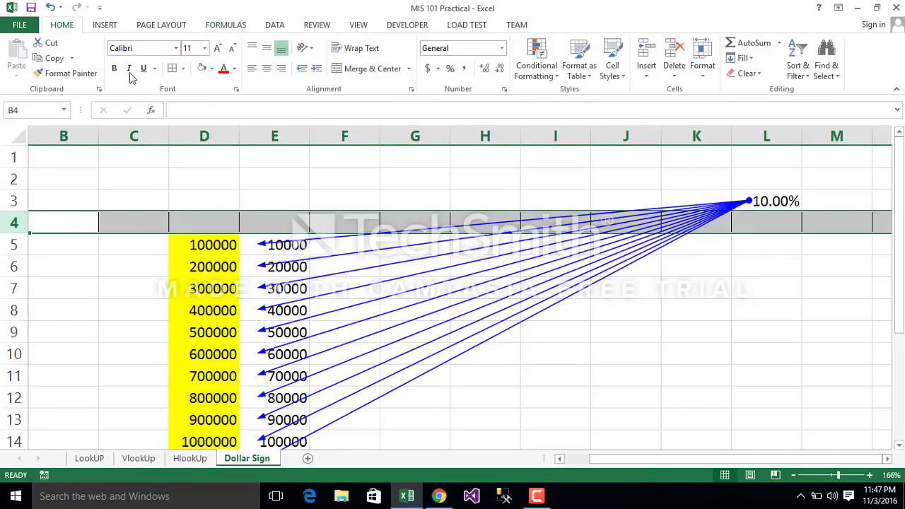
pyautogui.click(185, 71)
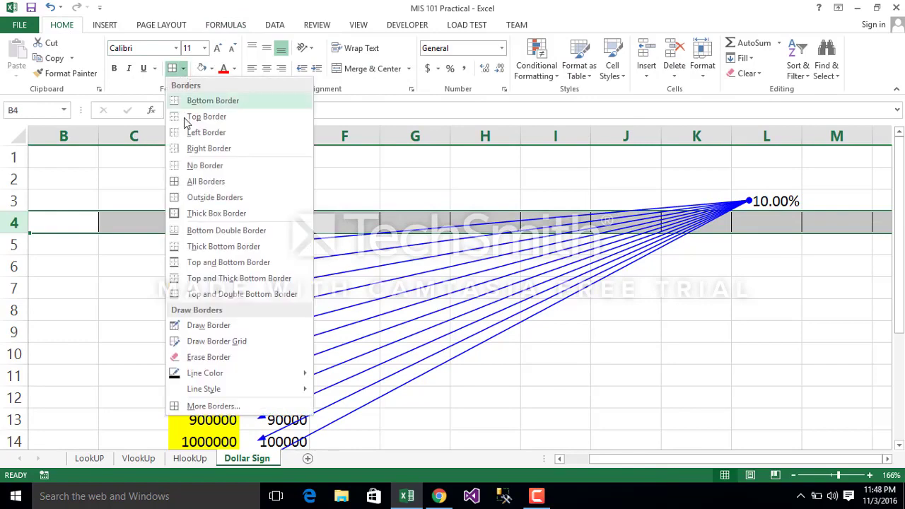
pyautogui.click(180, 166)
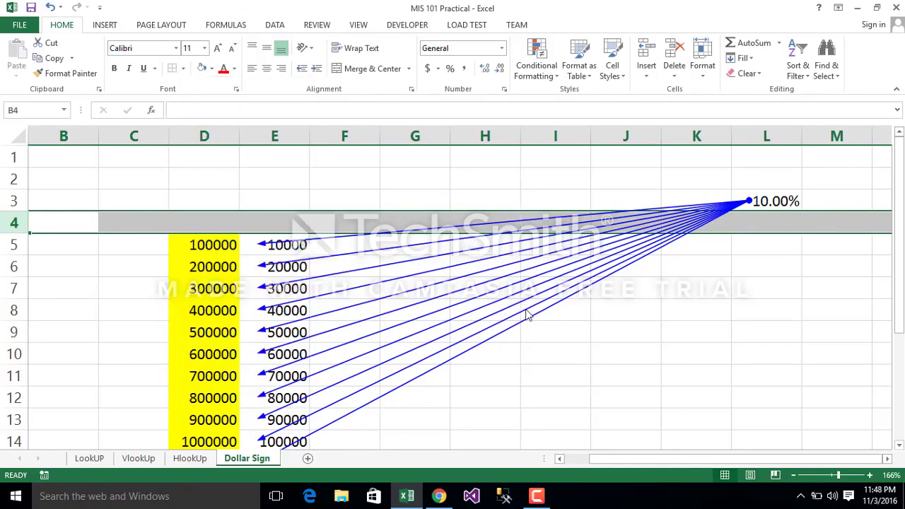
pyautogui.scroll(-1, 526, 314)
pyautogui.click(617, 324)
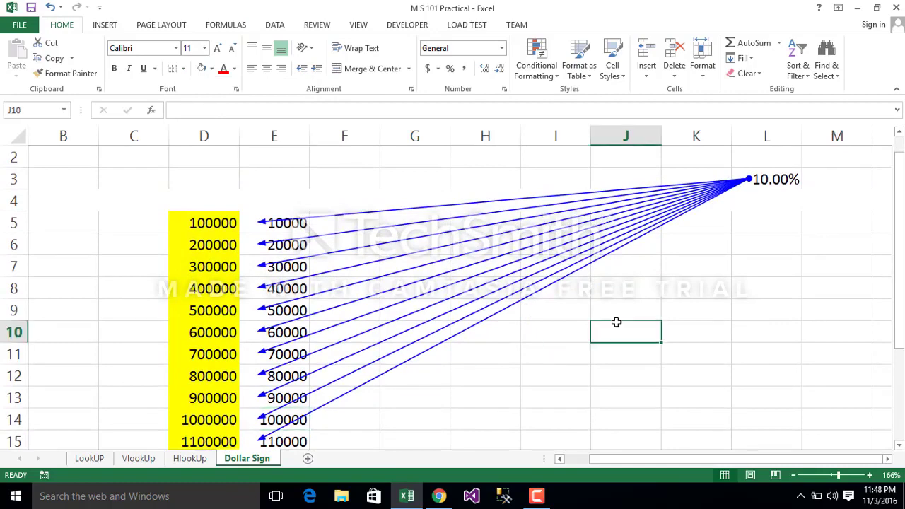
# - Examine the trace arrows running from L3 to the results in E5:E15, and check the formula in E5
pyautogui.press('Down')
pyautogui.press('Down')
pyautogui.press('Down')
pyautogui.press('Down')
pyautogui.press('Down')
pyautogui.press('Down')
pyautogui.press('Up')
pyautogui.press('Up')
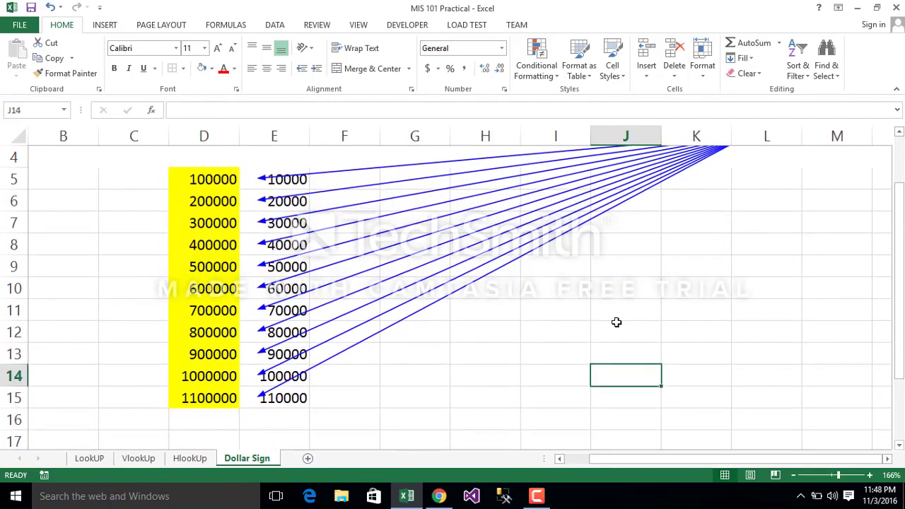
pyautogui.press('Up')
pyautogui.press('Up')
pyautogui.press('Up')
pyautogui.press('Up')
pyautogui.press('Up')
pyautogui.press('Up')
pyautogui.press('Up')
pyautogui.press('Up')
pyautogui.press('Up')
pyautogui.press('Up')
pyautogui.press('Up')
pyautogui.press('Up')
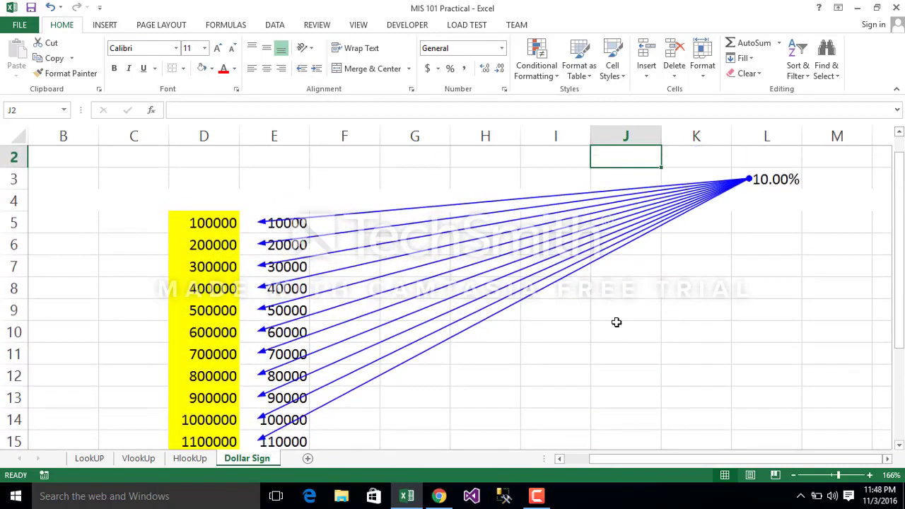
pyautogui.click(770, 181)
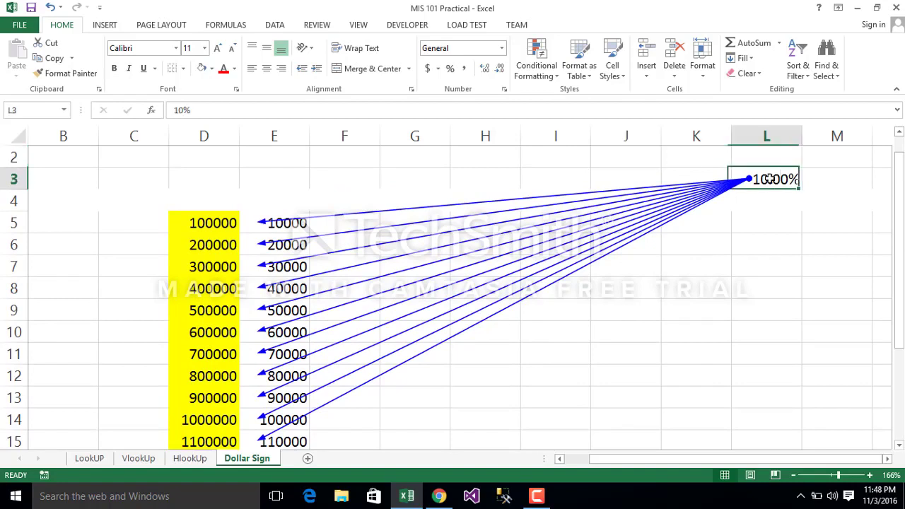
pyautogui.click(289, 219)
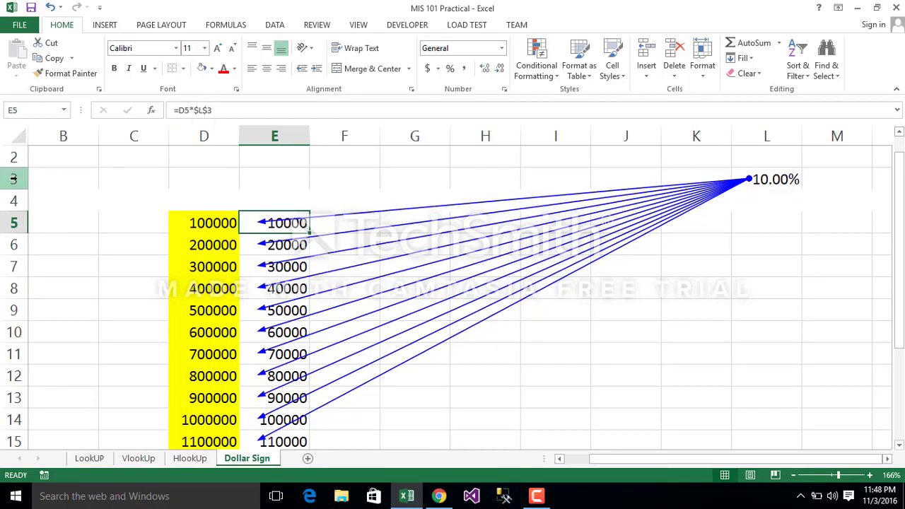
# - Apply All Borders to rows 3 through 5
pyautogui.moveTo(12, 179); pyautogui.dragTo(18, 225)
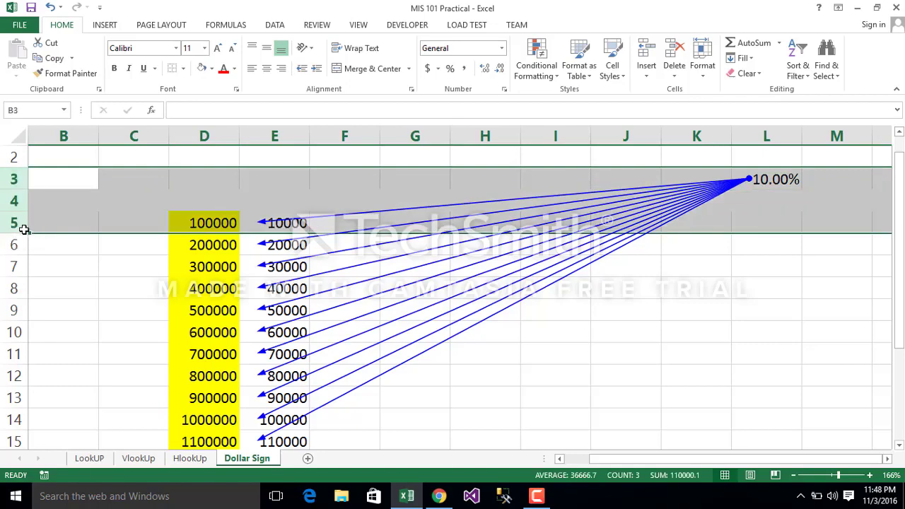
pyautogui.click(183, 68)
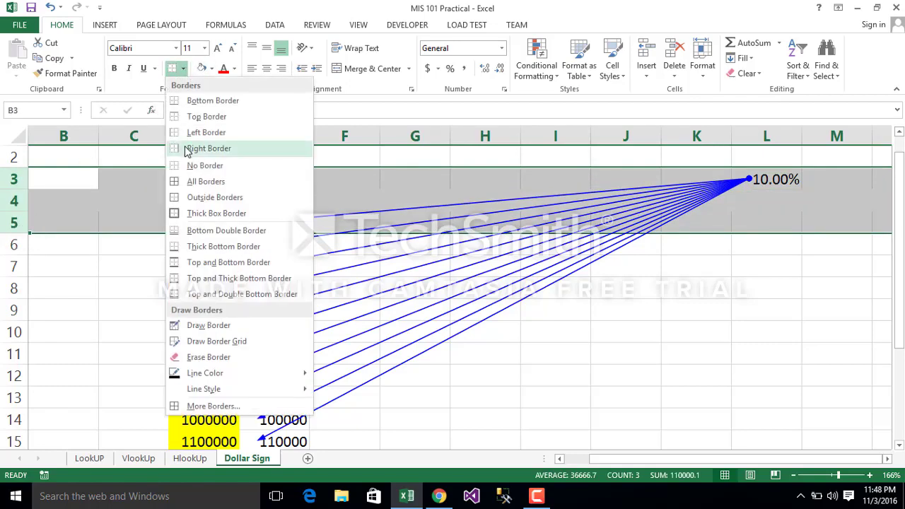
pyautogui.click(198, 181)
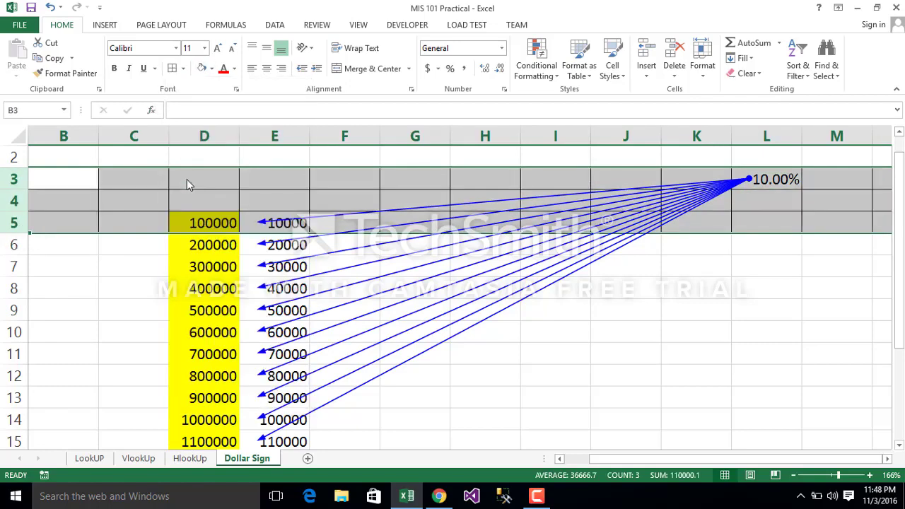
pyautogui.click(497, 273)
pyautogui.click(610, 273)
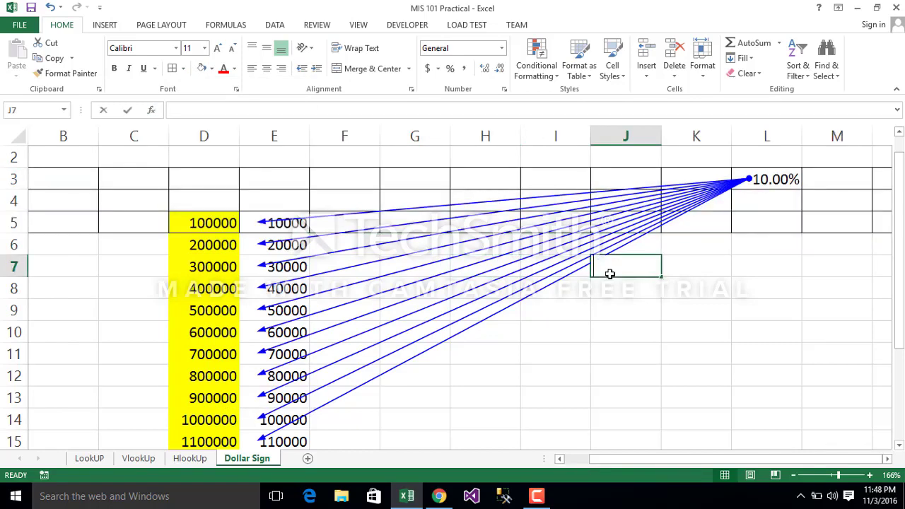
pyautogui.write('=')
pyautogui.click(758, 177)
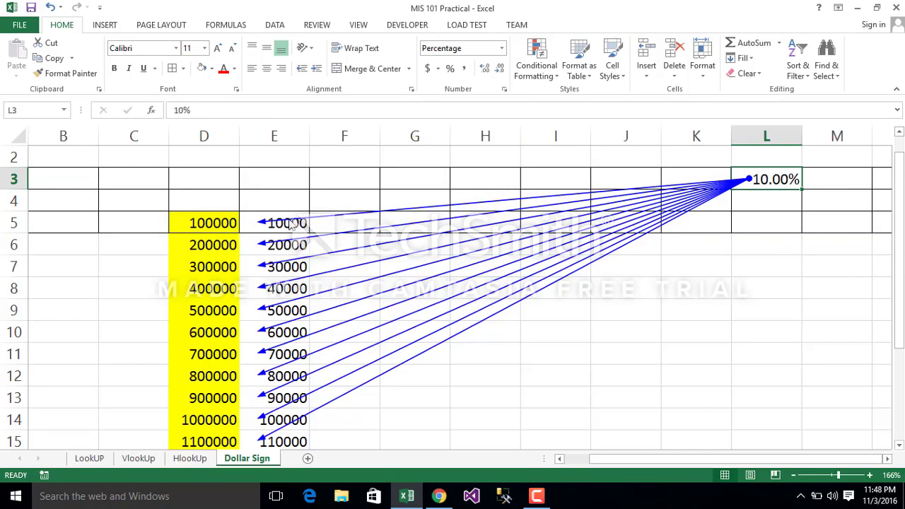
# - Inspect the absolute $L$3 reference within the formula of cell E5
pyautogui.click(313, 222)
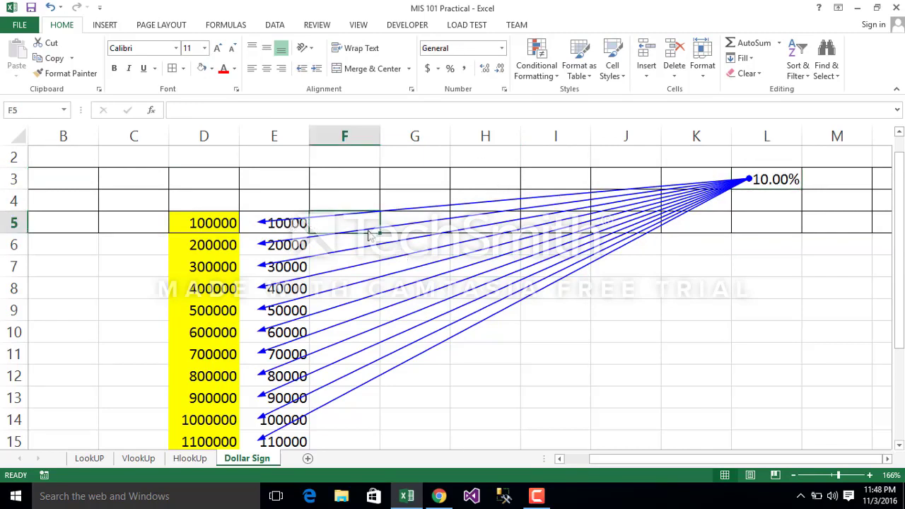
pyautogui.click(274, 216)
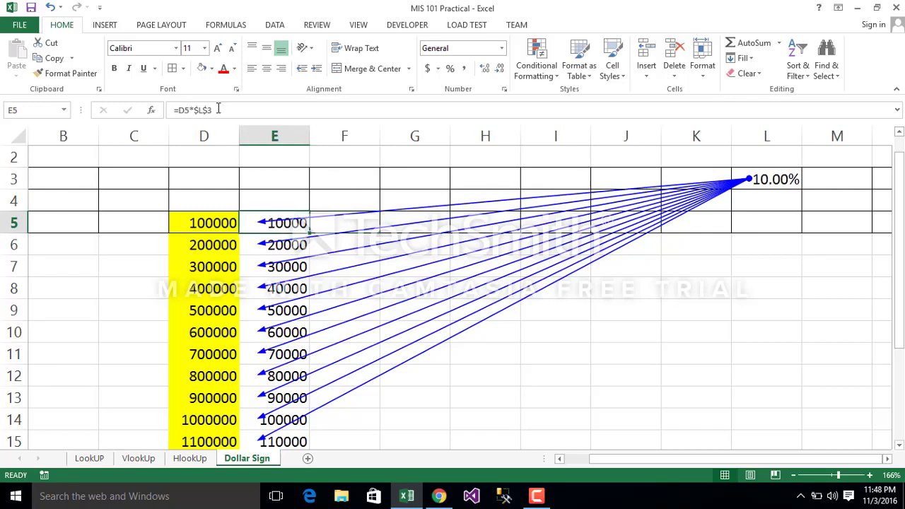
pyautogui.click(203, 109)
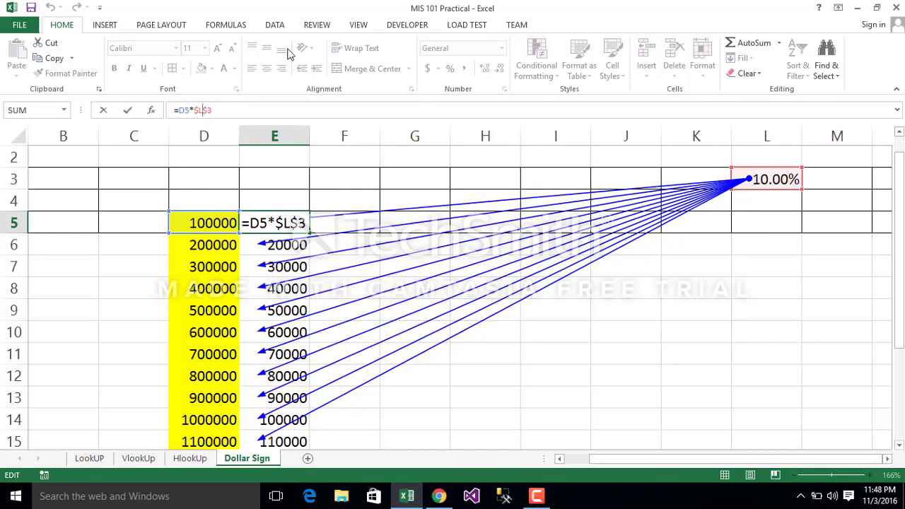
# - Leave the E5 formula and remove all trace arrows from the sheet
pyautogui.click(227, 26)
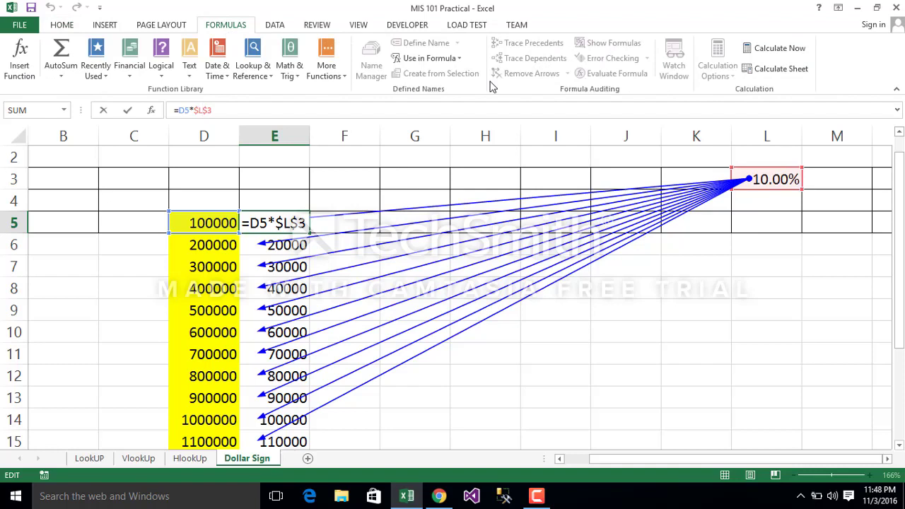
pyautogui.click(458, 239)
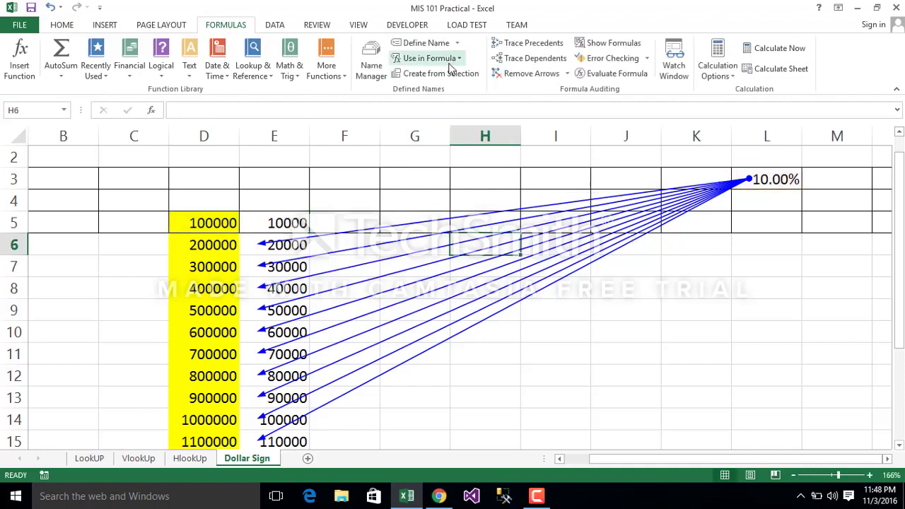
pyautogui.click(513, 75)
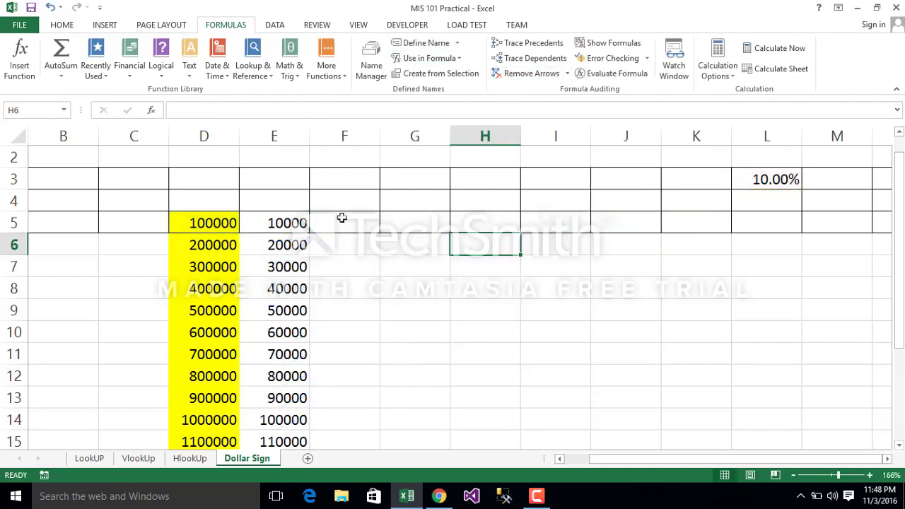
# - Clear the contents of the result cells E5:E15
pyautogui.click(295, 220)
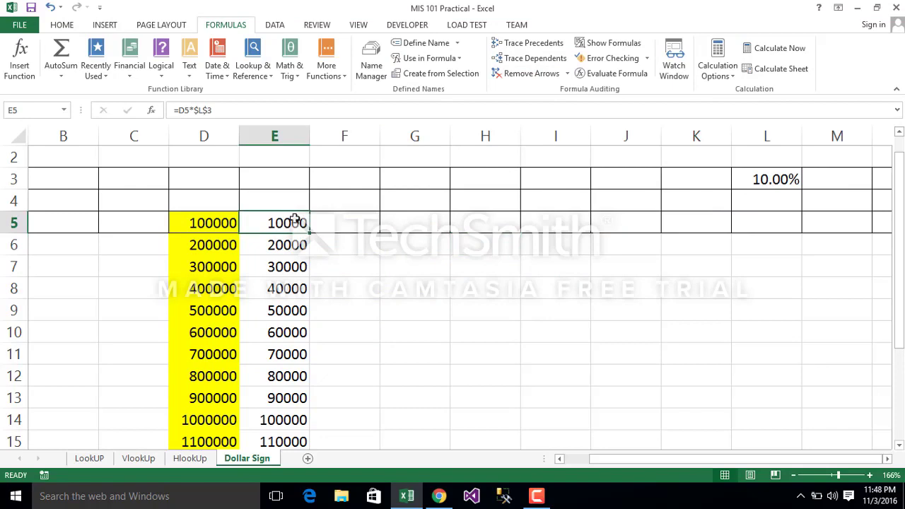
pyautogui.hotkey('shift', 'Down')
pyautogui.hotkey('shift', 'Down')
pyautogui.hotkey('shift', 'Down')
pyautogui.hotkey('shift', 'Down')
pyautogui.hotkey('shift', 'Down')
pyautogui.hotkey('shift', 'Down')
pyautogui.hotkey('shift', 'Down')
pyautogui.hotkey('shift', 'Down')
pyautogui.hotkey('shift', 'Down')
pyautogui.hotkey('shift', 'Down')
pyautogui.hotkey('shift', 'Down')
pyautogui.hotkey('shift', 'Down')
pyautogui.hotkey('shift', 'Down')
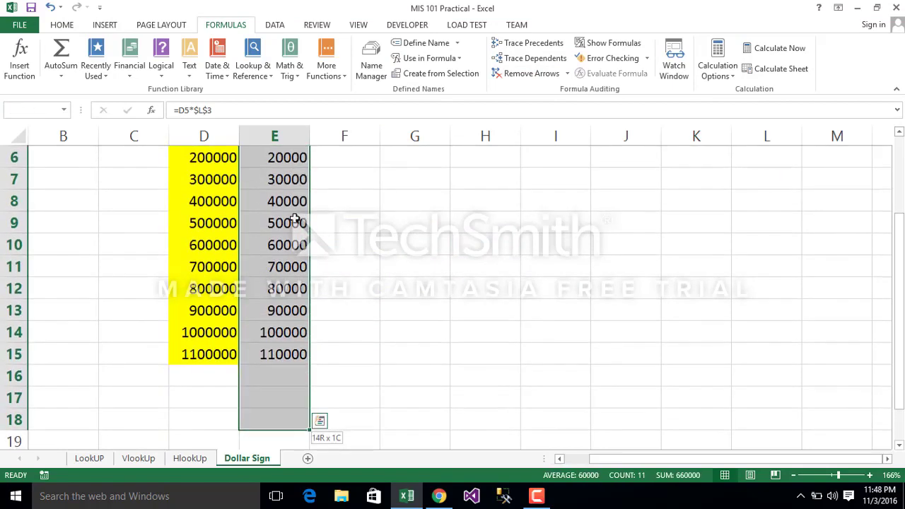
pyautogui.hotkey('shift', 'Up')
pyautogui.hotkey('shift', 'Up')
pyautogui.hotkey('shift', 'Up')
pyautogui.hotkey('shift', 'Up')
pyautogui.hotkey('shift', 'Down')
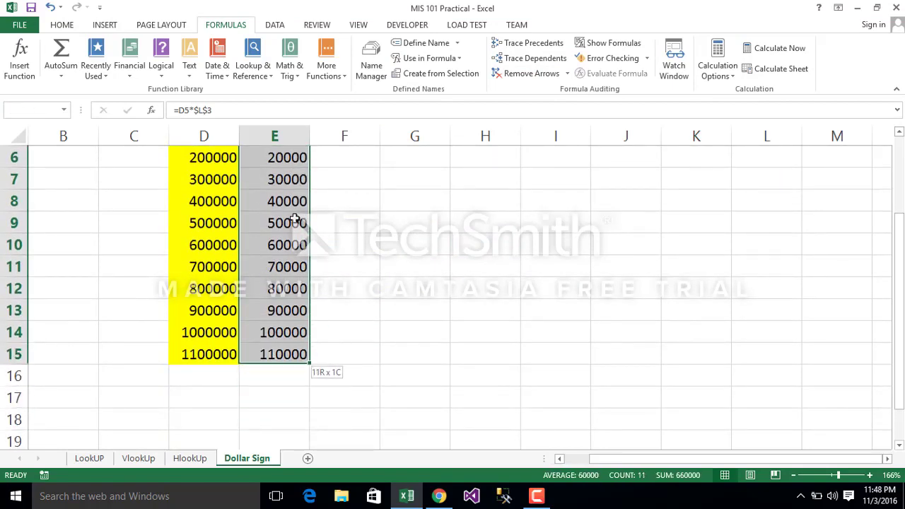
pyautogui.rightClick(294, 220)
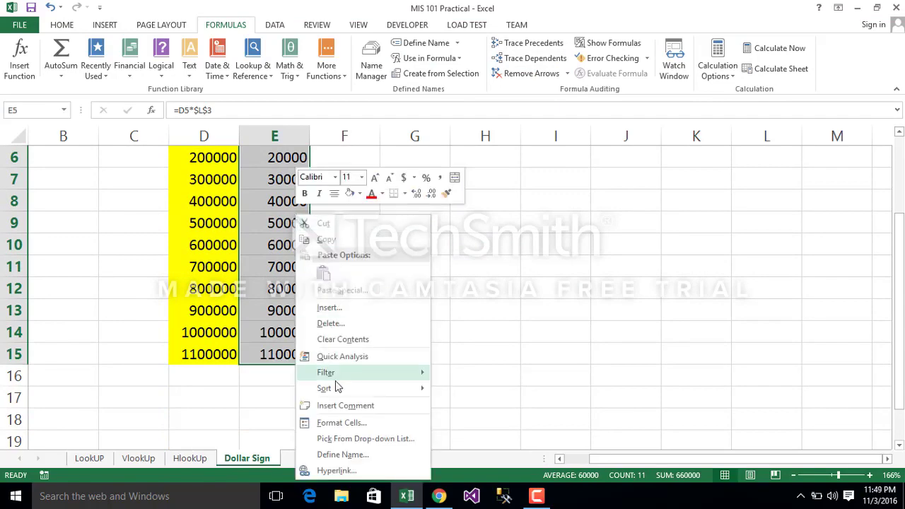
pyautogui.click(348, 342)
# - Remove the fill colour from the cells in rows 3 through 5
pyautogui.scroll(2, 347, 343)
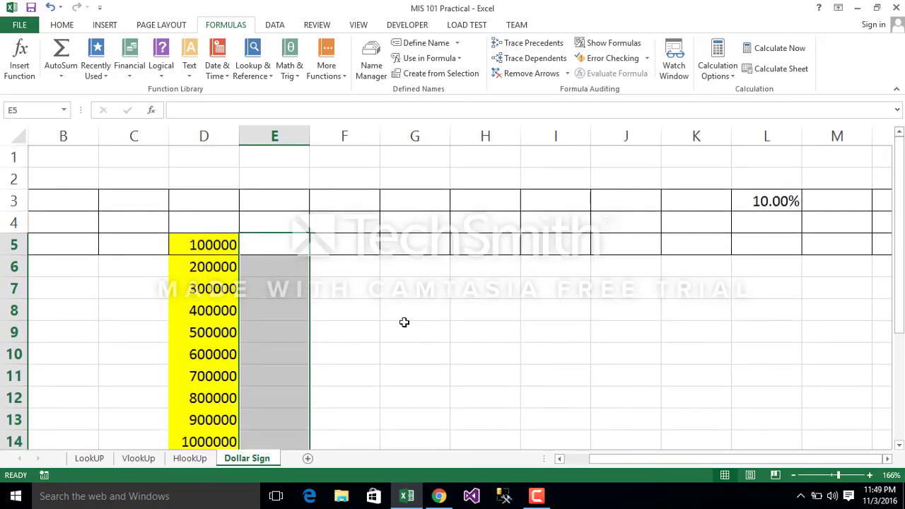
pyautogui.moveTo(10, 200); pyautogui.dragTo(14, 244)
pyautogui.click(71, 31)
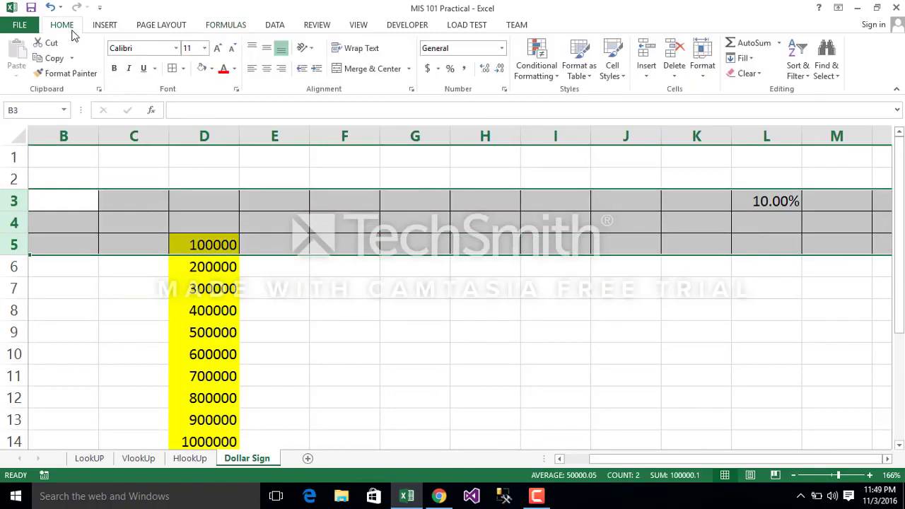
pyautogui.click(183, 68)
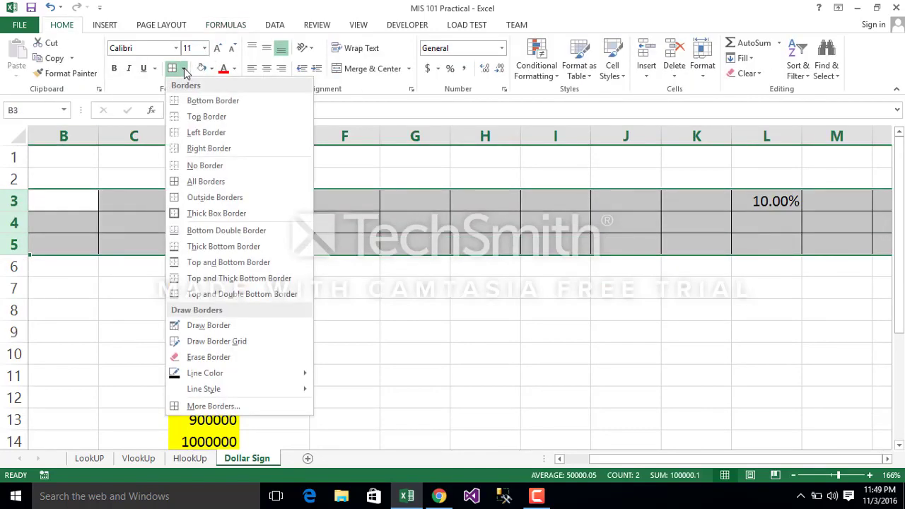
pyautogui.click(120, 84)
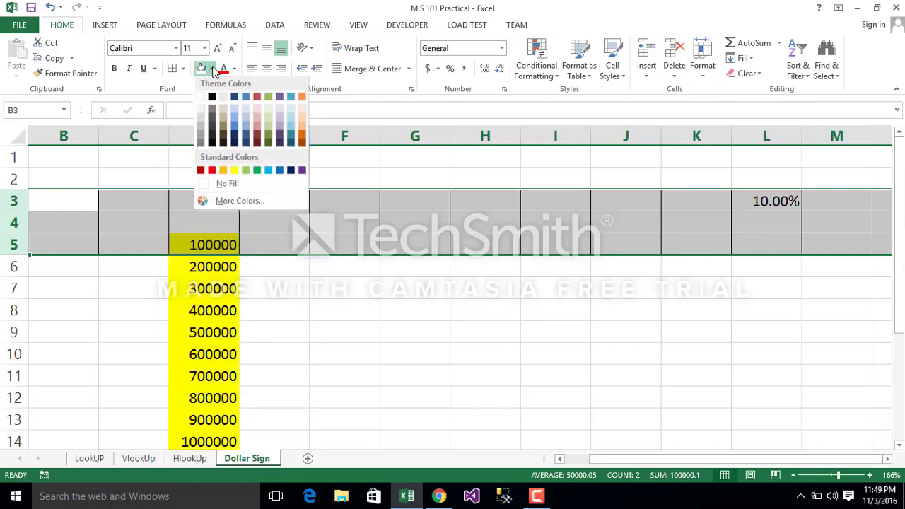
pyautogui.click(212, 69)
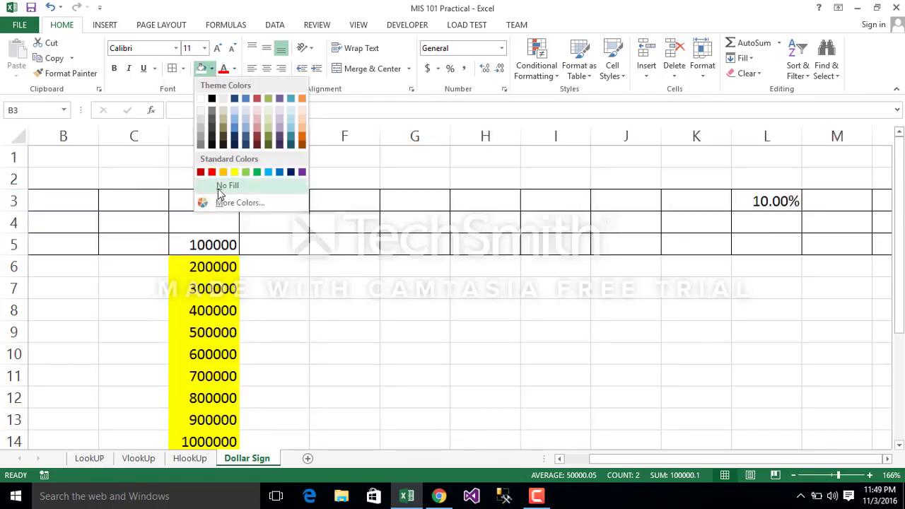
pyautogui.click(220, 186)
pyautogui.click(344, 251)
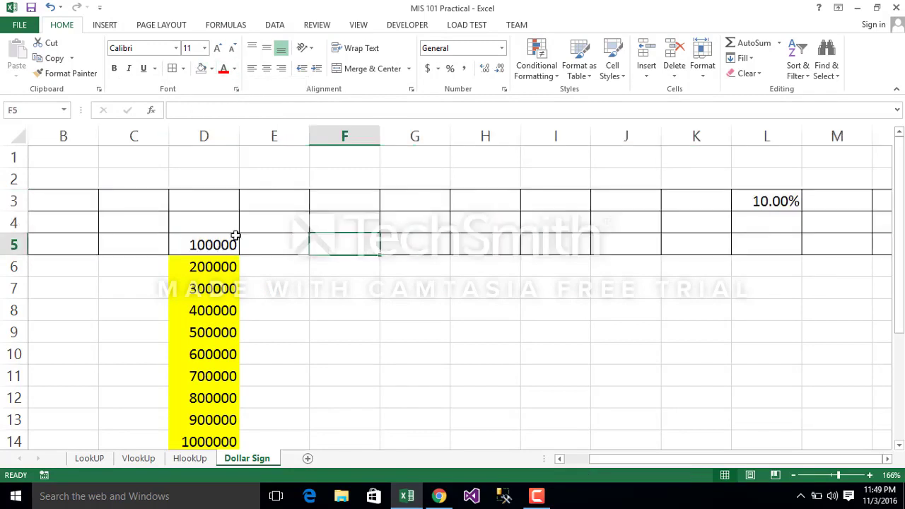
# - Enter the rates .10 in cell E4 and .20 in cell F4
pyautogui.click(244, 314)
pyautogui.click(258, 229)
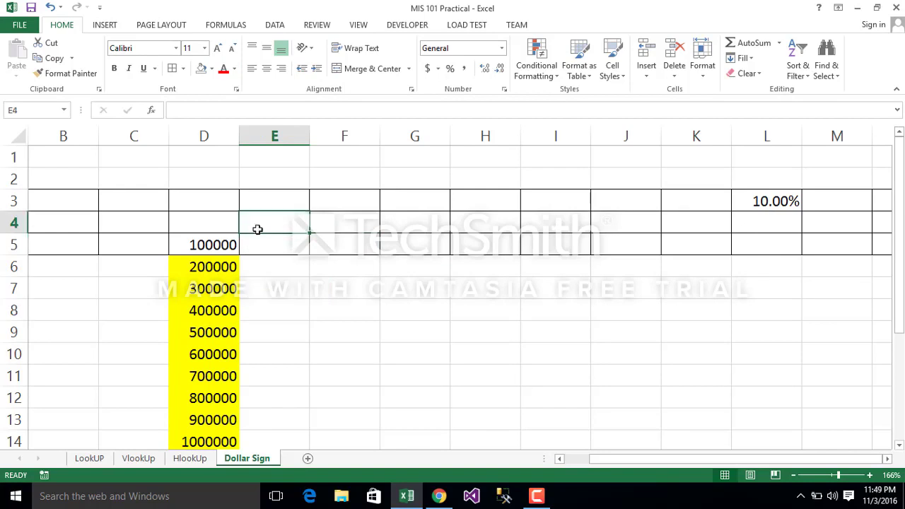
pyautogui.write('.10')
pyautogui.press('Return')
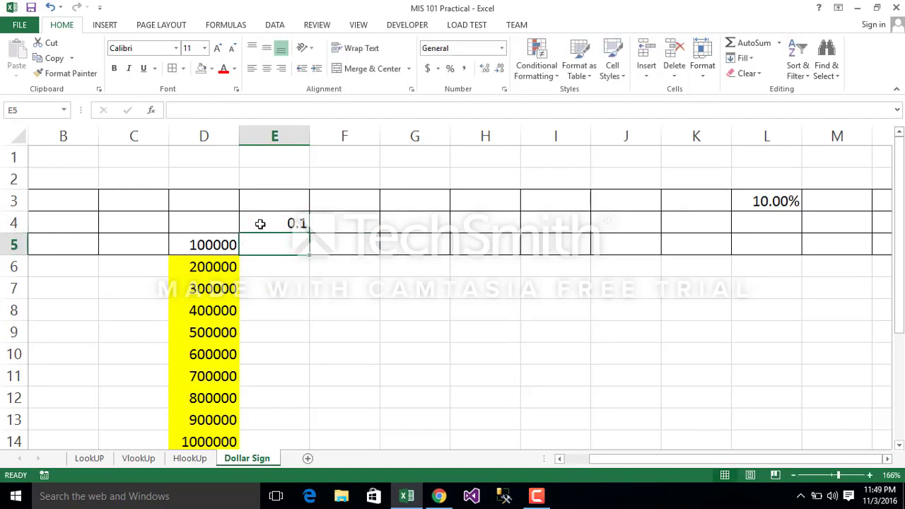
pyautogui.click(334, 224)
pyautogui.write('.2')
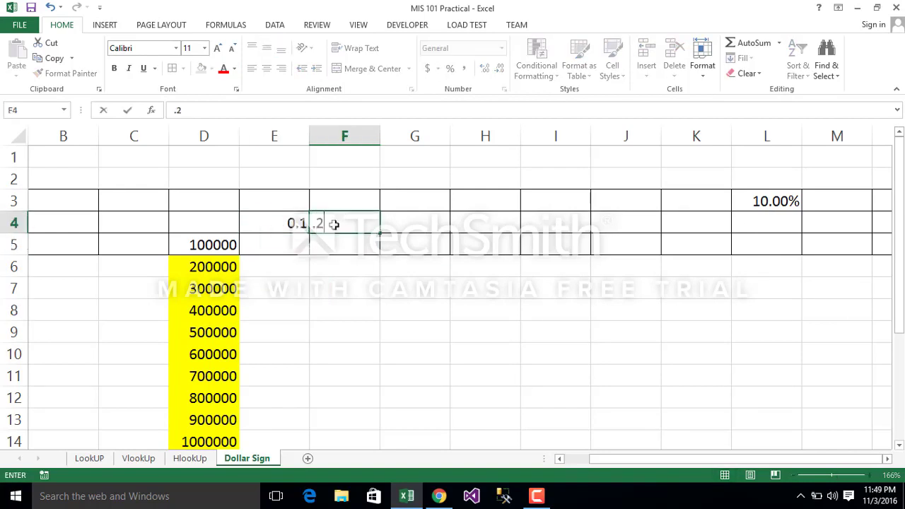
pyautogui.write('0')
pyautogui.click(489, 265)
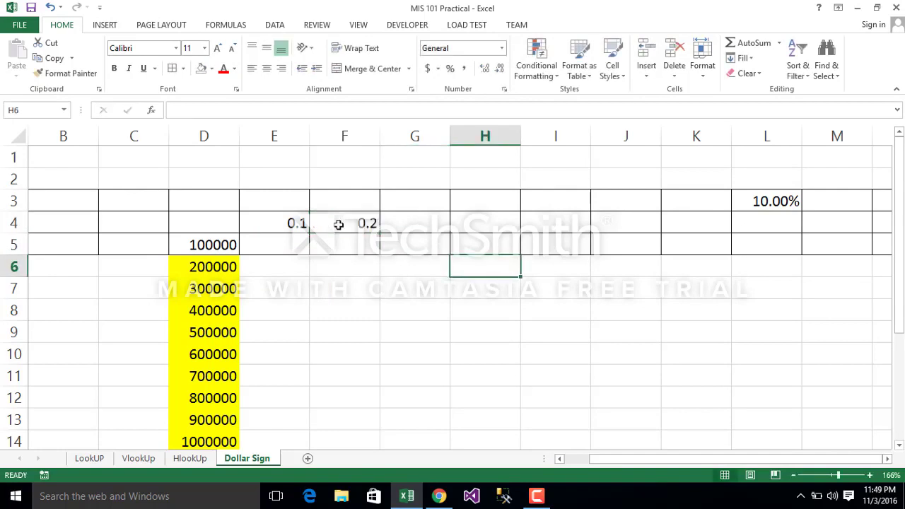
# - Try to extend the E4 rate across to G4 with Fill Series, and clear the filled cells F4 and G4
pyautogui.click(286, 223)
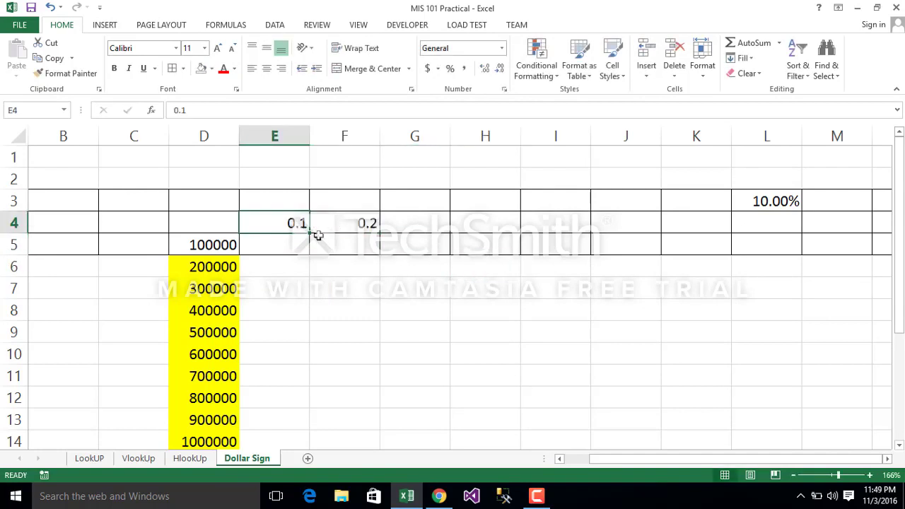
pyautogui.moveTo(310, 233); pyautogui.dragTo(471, 243)
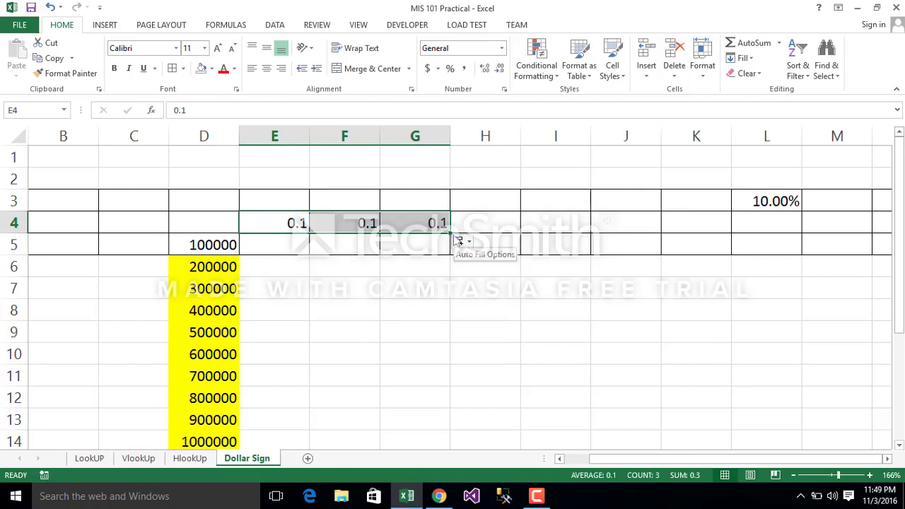
pyautogui.click(460, 242)
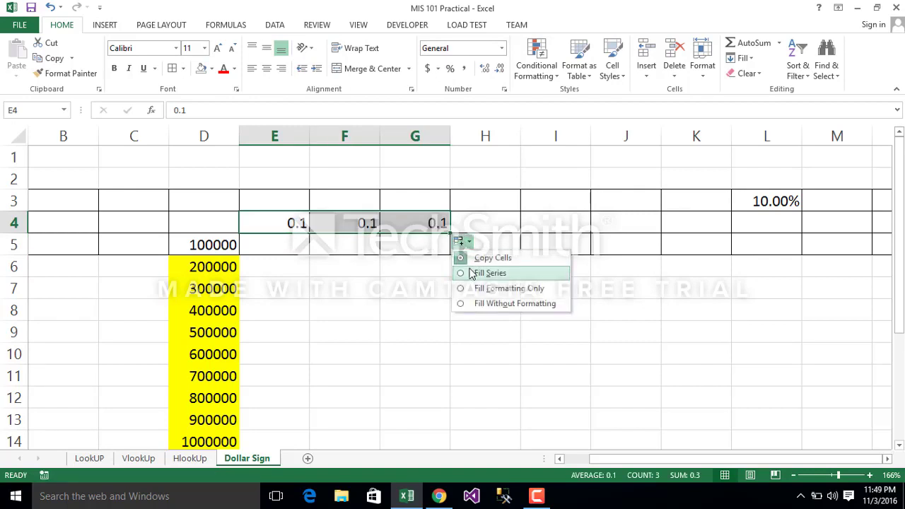
pyautogui.click(471, 273)
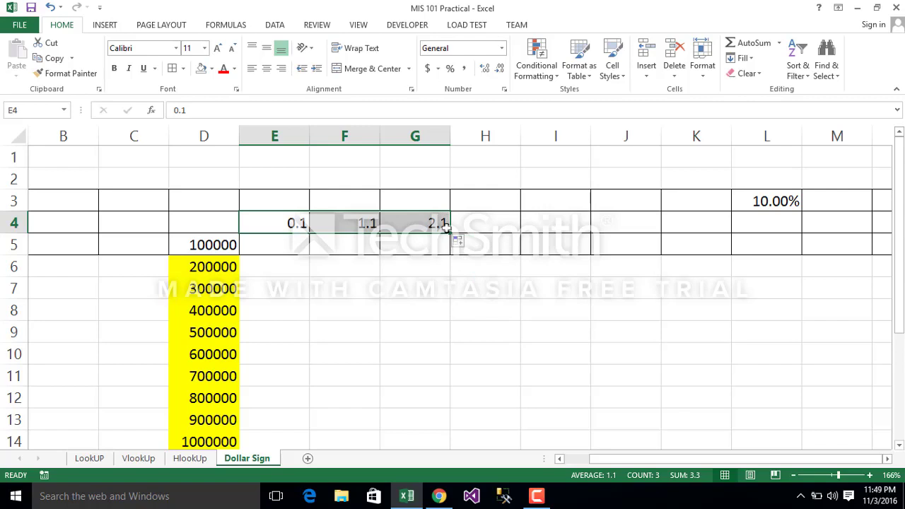
pyautogui.click(362, 223)
pyautogui.press('BackSpace')
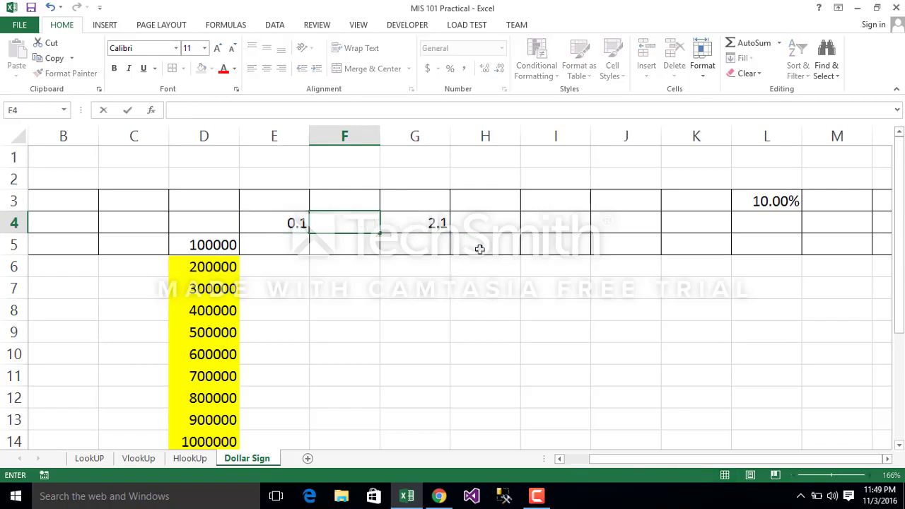
pyautogui.click(414, 215)
pyautogui.press('BackSpace')
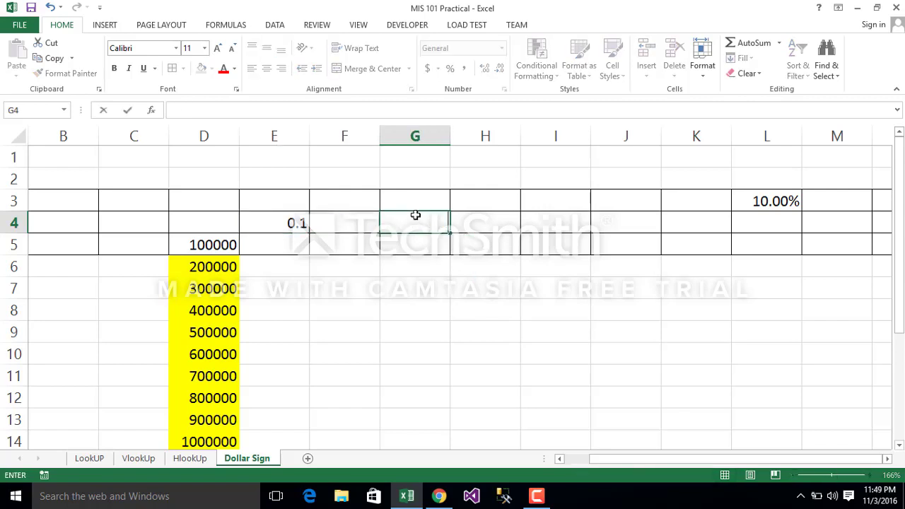
# - Enter .20 in F4 and extend the series from E4:F4 across row 4 to J4
pyautogui.click(347, 226)
pyautogui.write('.2')
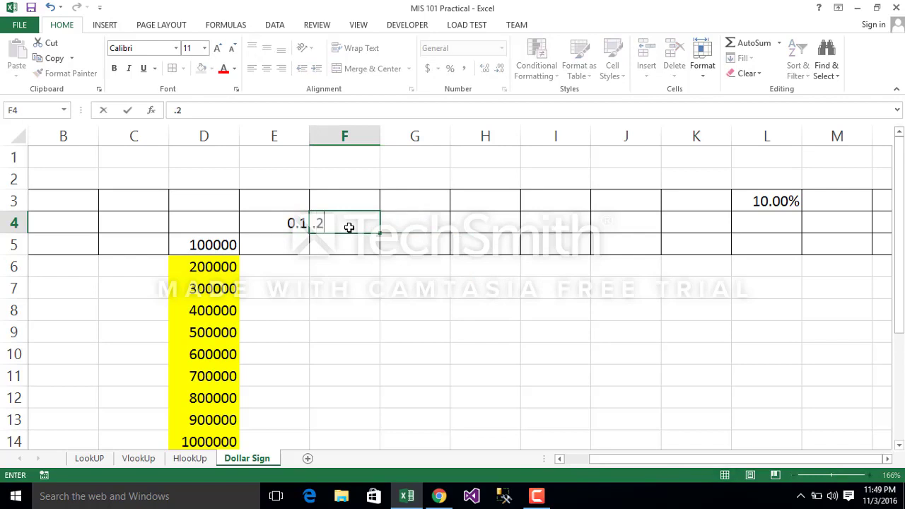
pyautogui.write('0')
pyautogui.click(485, 303)
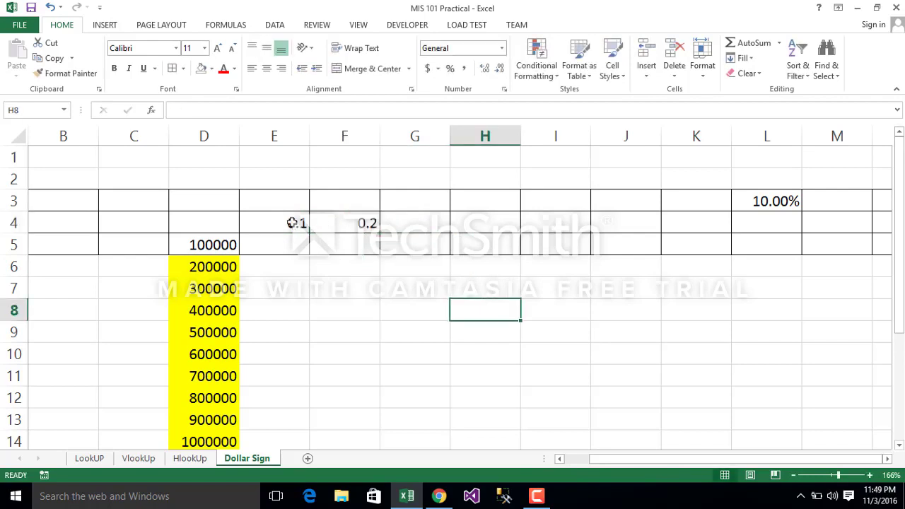
pyautogui.moveTo(290, 222); pyautogui.dragTo(679, 248)
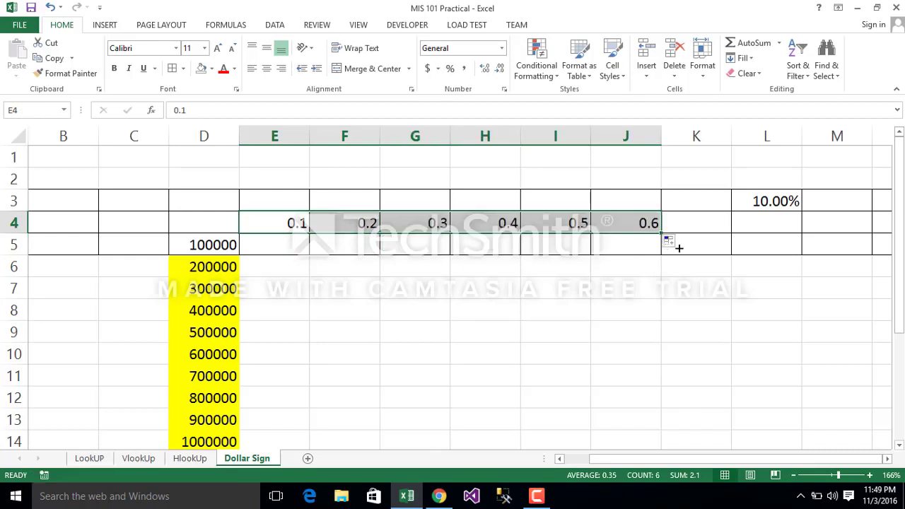
pyautogui.click(491, 289)
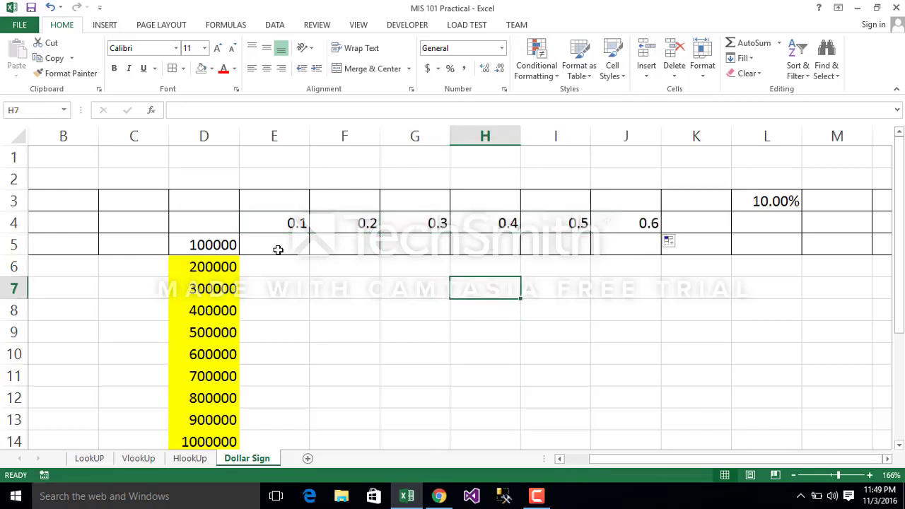
# - Fill cell D5 with yellow to match the amounts below it
pyautogui.click(215, 247)
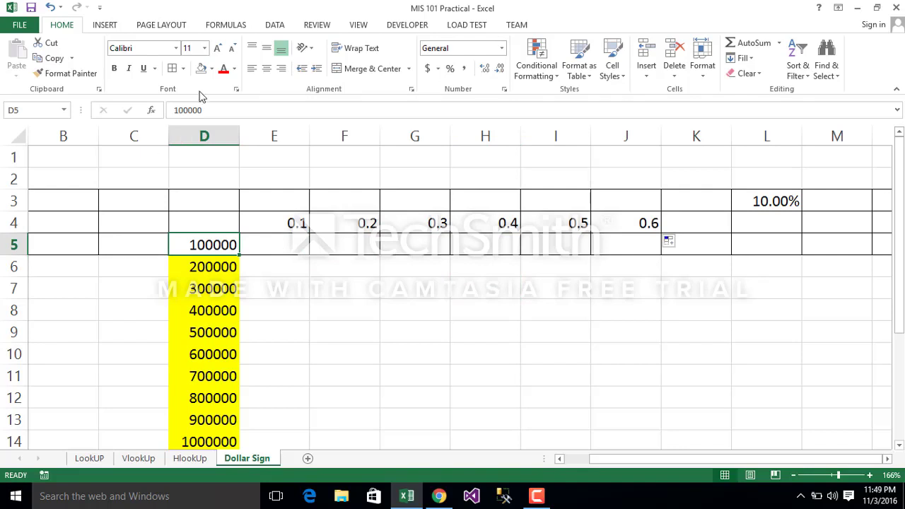
pyautogui.click(212, 69)
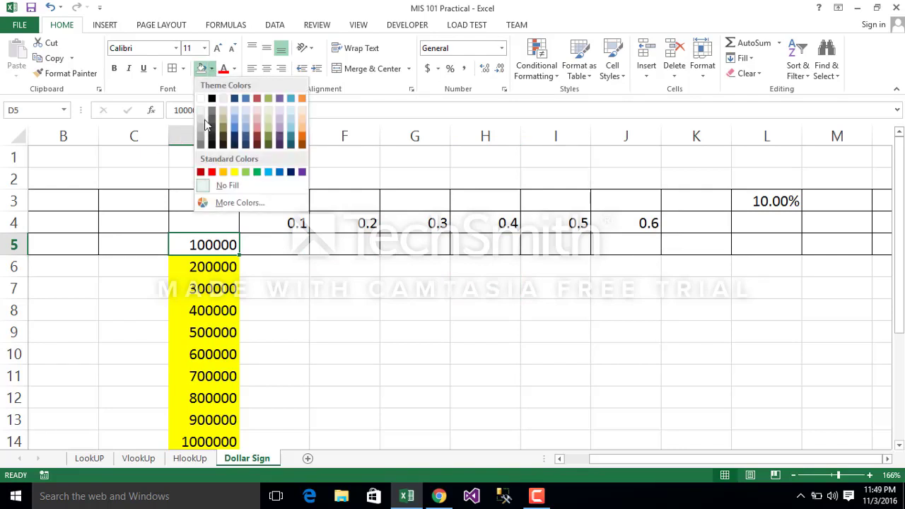
pyautogui.click(235, 173)
pyautogui.click(317, 291)
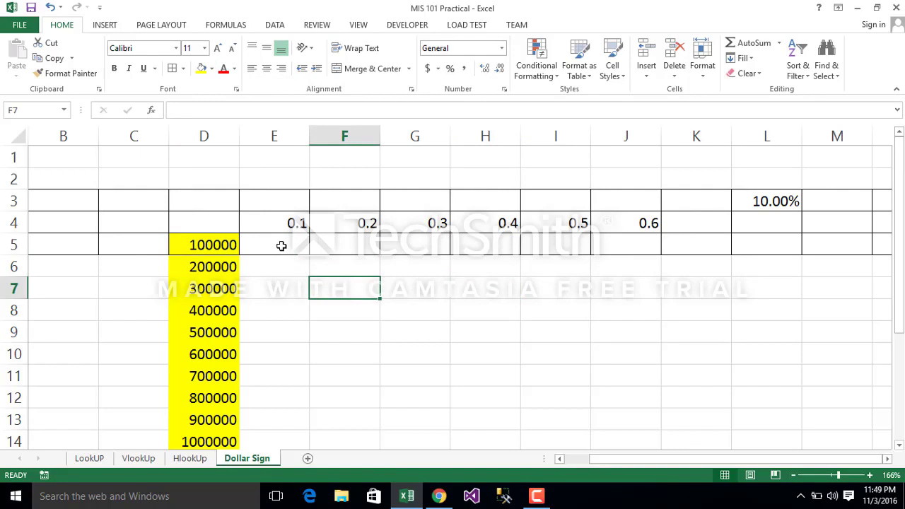
# - Examine the empty result cells beside the column D amounts, under each rate in columns E through J
pyautogui.moveTo(210, 239); pyautogui.dragTo(301, 322)
pyautogui.moveTo(288, 239); pyautogui.dragTo(290, 458)
pyautogui.moveTo(365, 173); pyautogui.dragTo(361, 376)
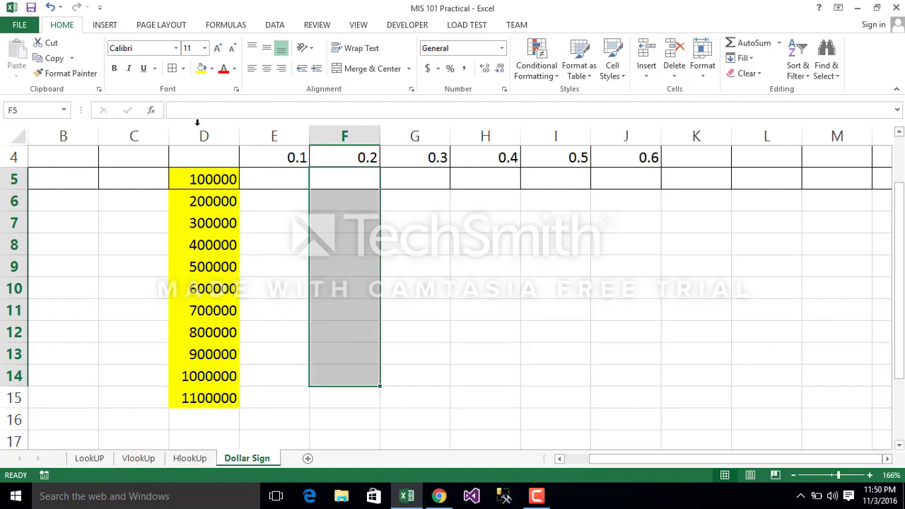
pyautogui.click(197, 122)
pyautogui.click(356, 186)
pyautogui.moveTo(355, 190); pyautogui.dragTo(370, 398)
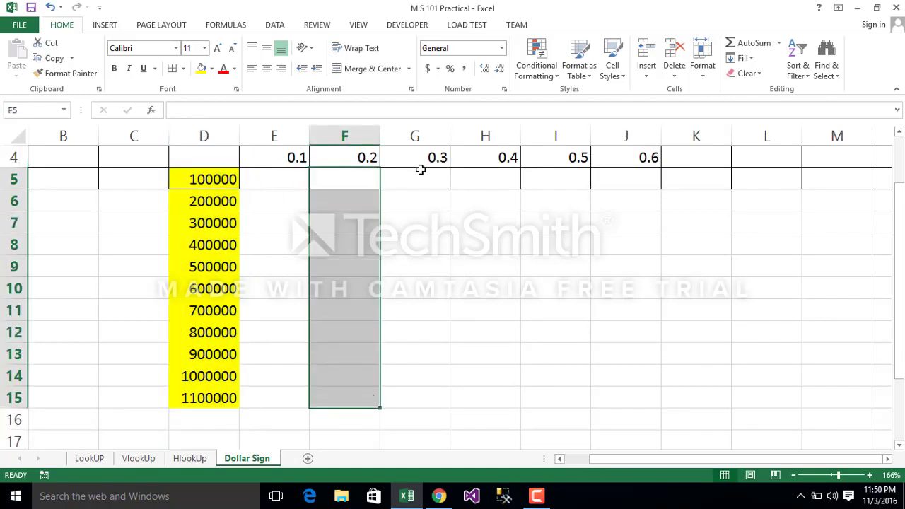
pyautogui.moveTo(421, 169); pyautogui.dragTo(431, 375)
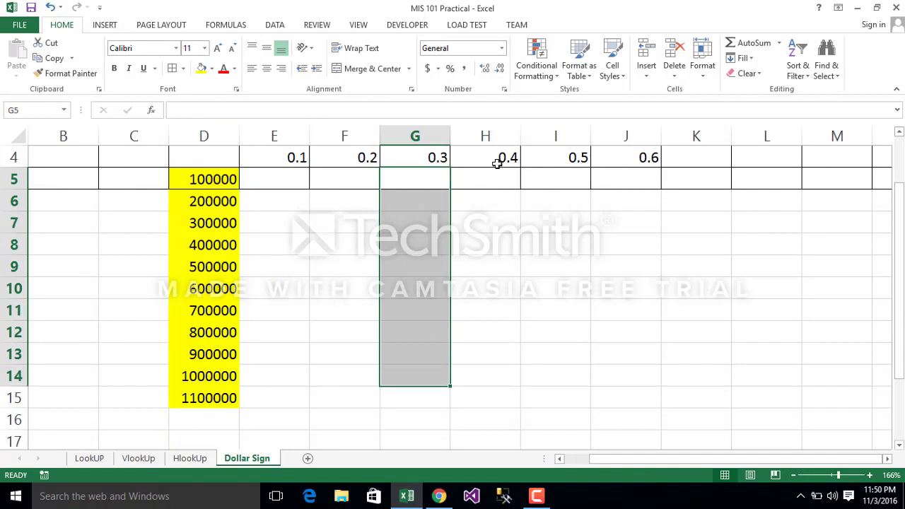
pyautogui.moveTo(497, 163); pyautogui.dragTo(516, 400)
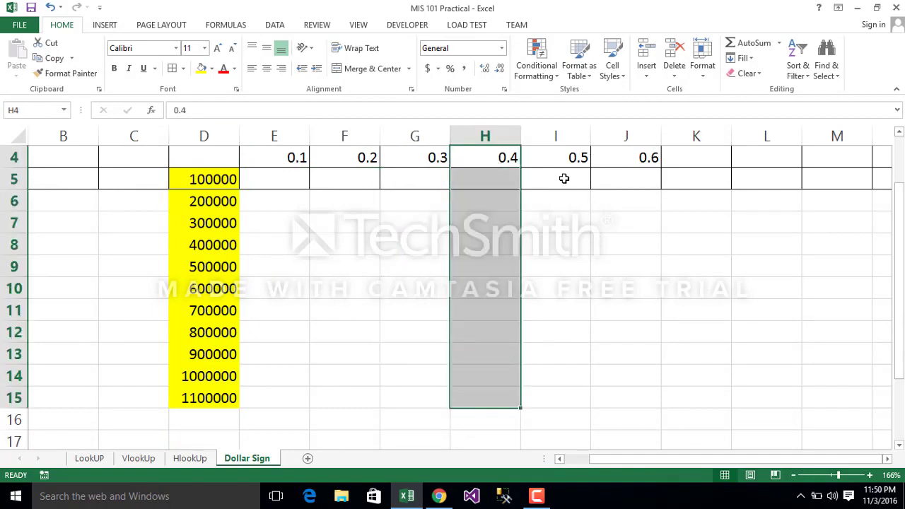
pyautogui.moveTo(564, 179); pyautogui.dragTo(578, 400)
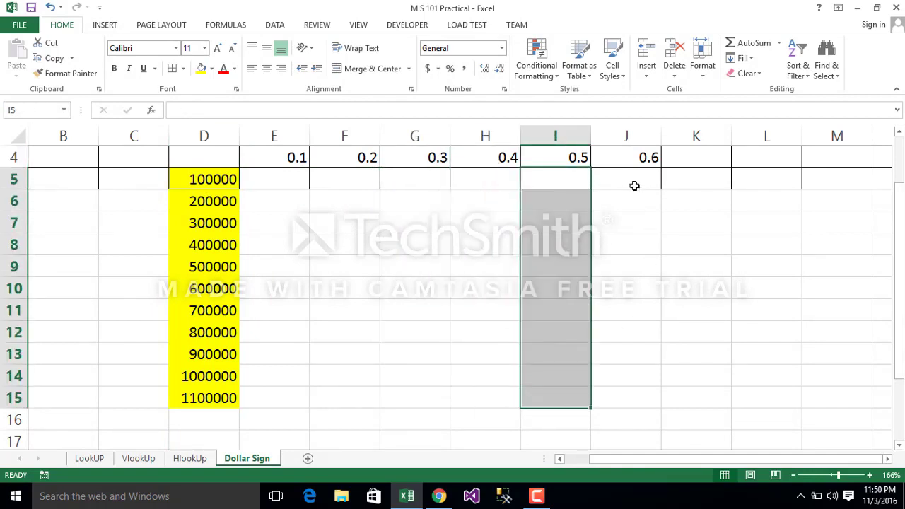
pyautogui.moveTo(634, 171); pyautogui.dragTo(634, 377)
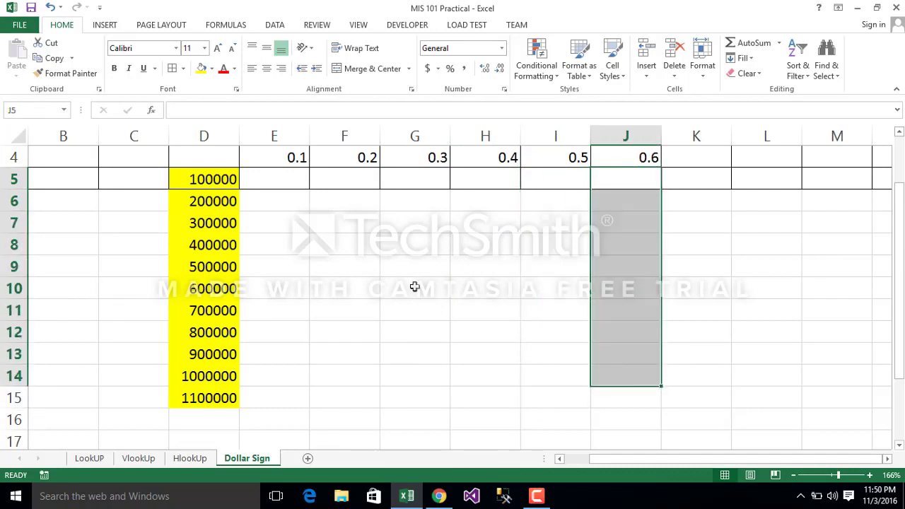
# - Enter the relative formula =D5*E4 in cell E5 and fill it down to E15
pyautogui.moveTo(902, 212); pyautogui.dragTo(902, 195)
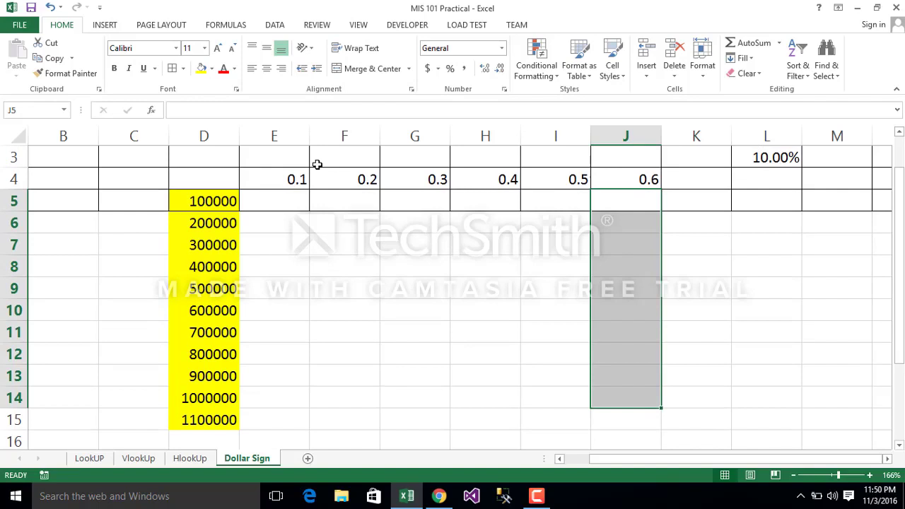
pyautogui.click(280, 200)
pyautogui.write('=')
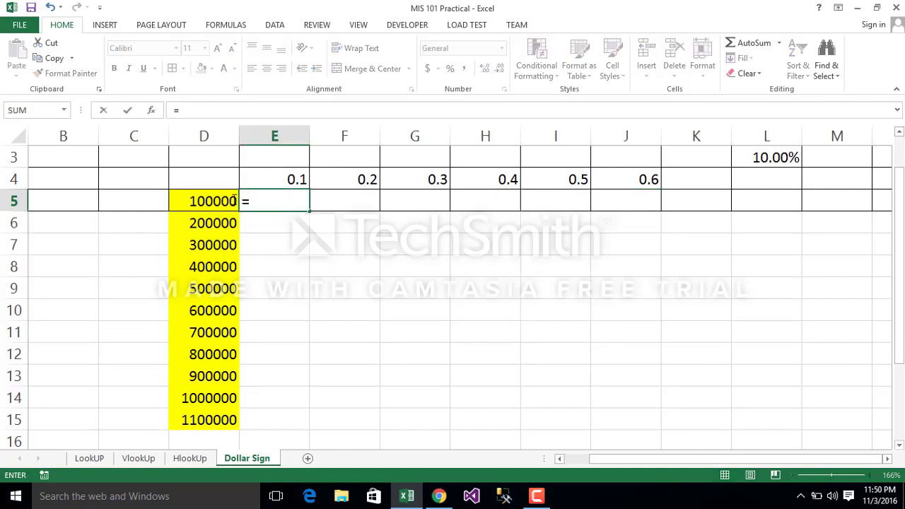
pyautogui.click(198, 202)
pyautogui.write('*')
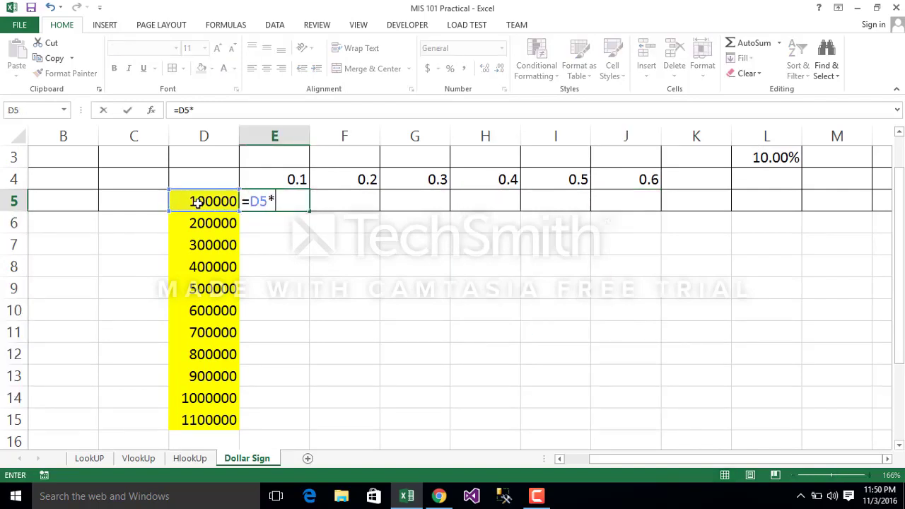
pyautogui.click(284, 176)
pyautogui.press('Return')
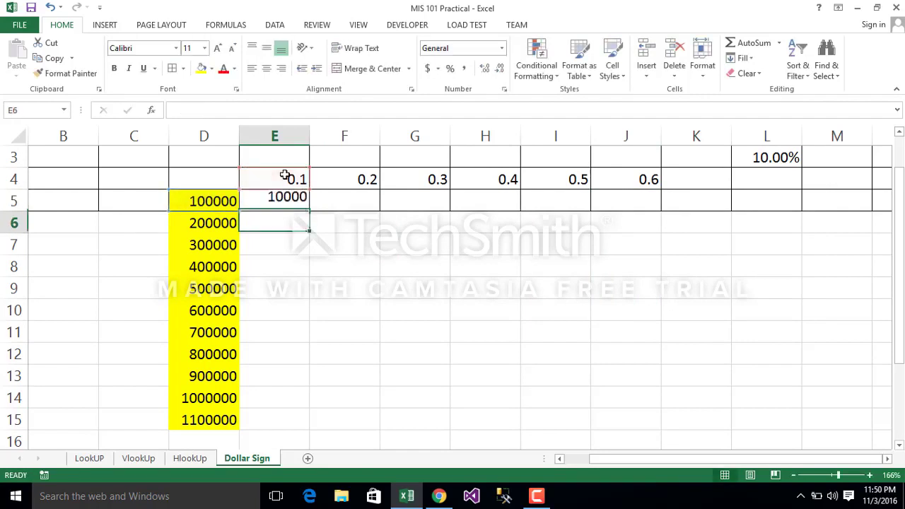
pyautogui.click(272, 201)
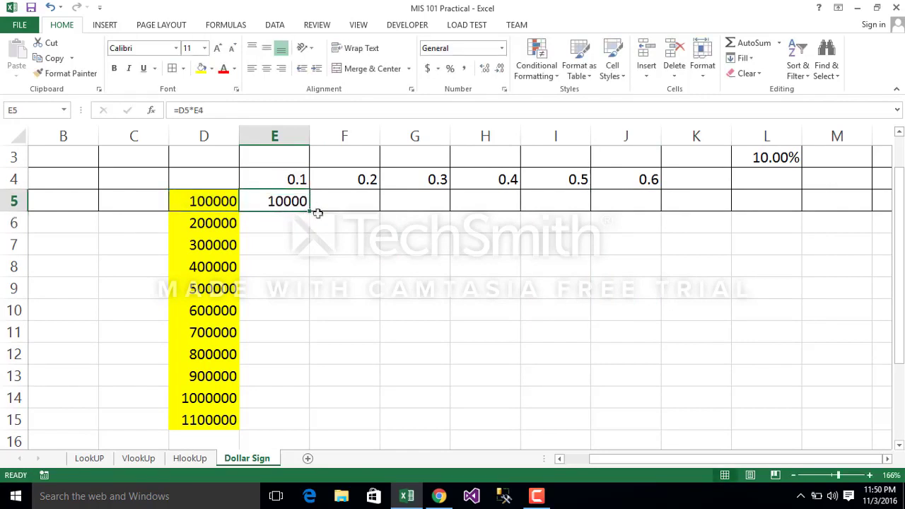
pyautogui.moveTo(311, 211); pyautogui.dragTo(311, 424)
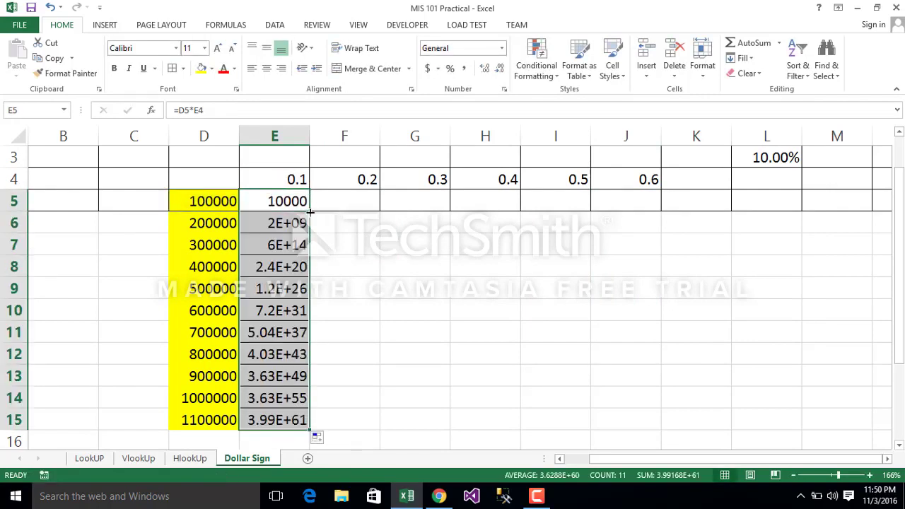
# - Trace the precedents of the formula in cell E15
pyautogui.click(268, 420)
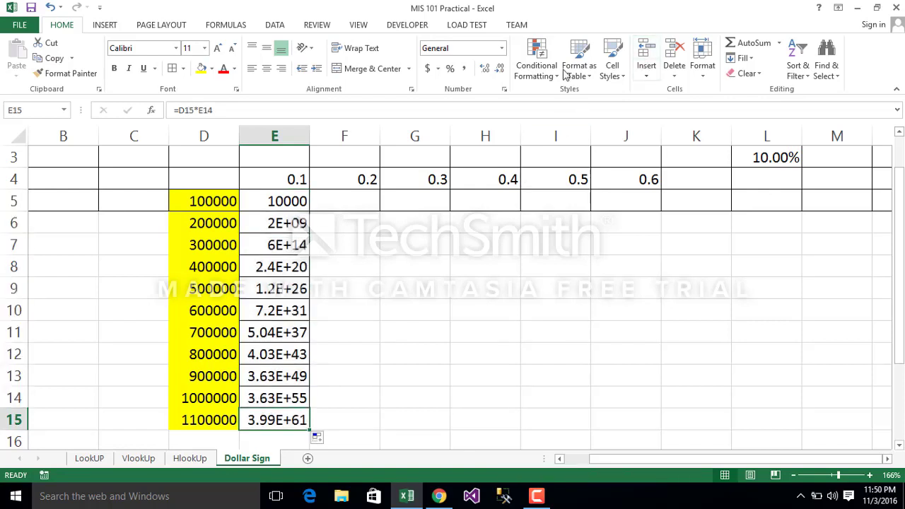
pyautogui.click(227, 27)
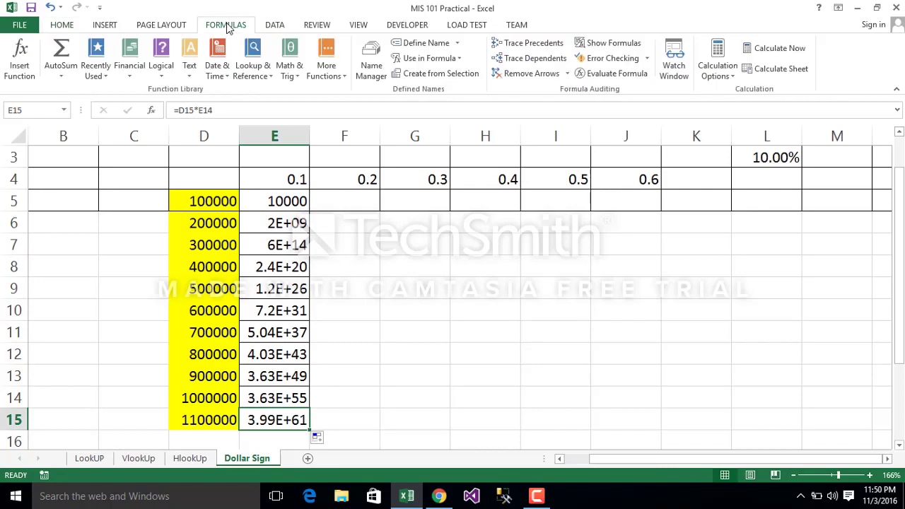
pyautogui.click(532, 44)
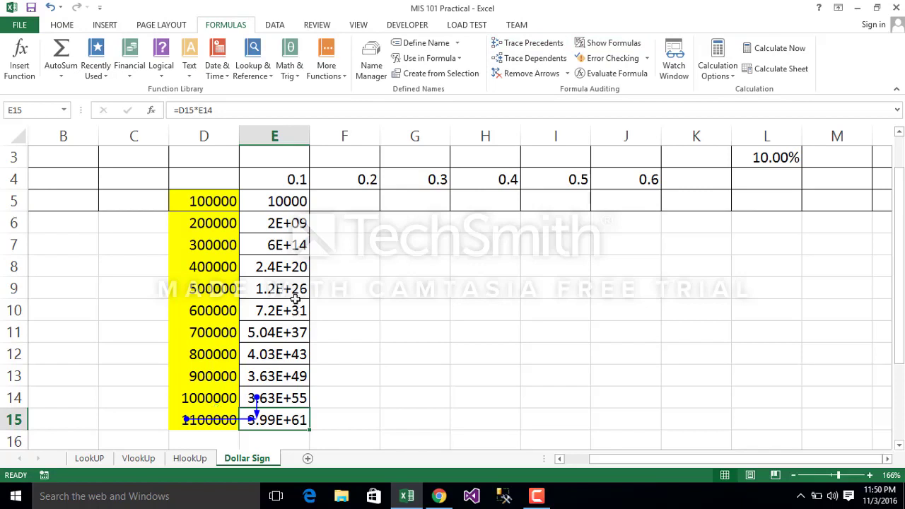
# - Fill the E5 formula across row 5 to J5 and trace the precedents of J5
pyautogui.click(303, 201)
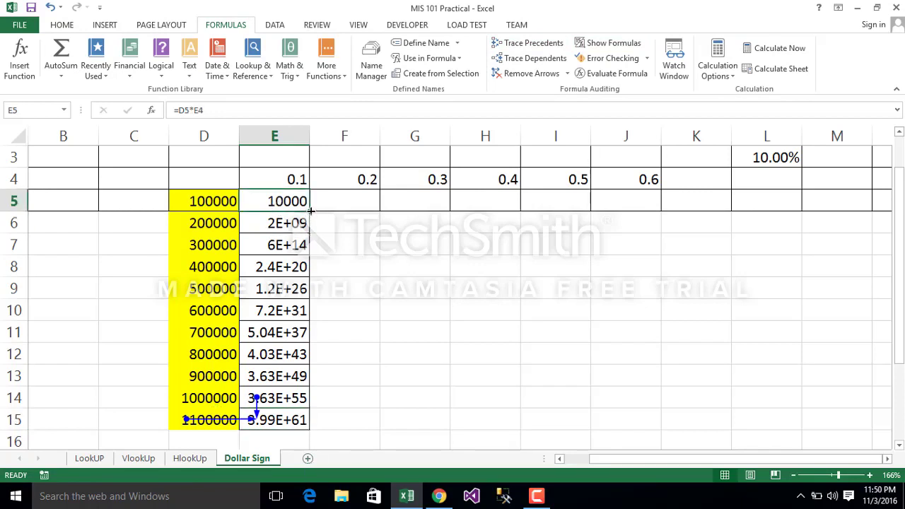
pyautogui.moveTo(311, 210); pyautogui.dragTo(693, 224)
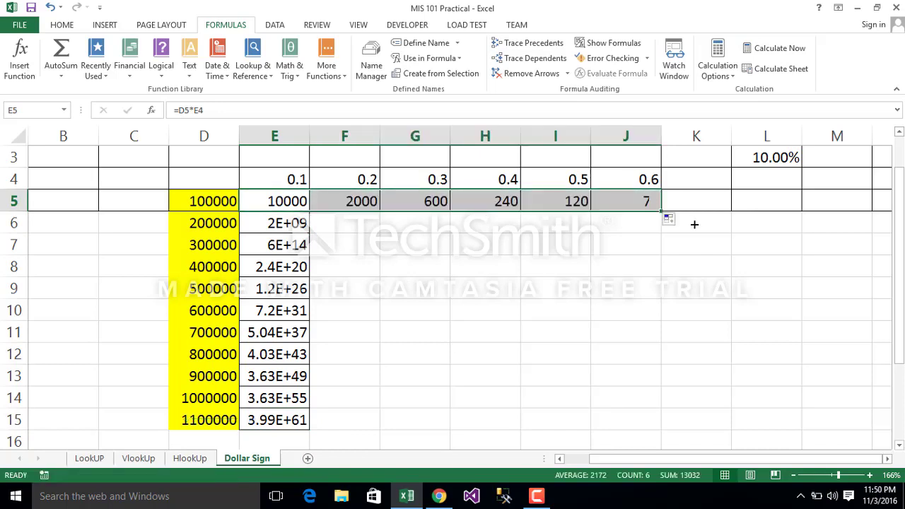
pyautogui.click(632, 205)
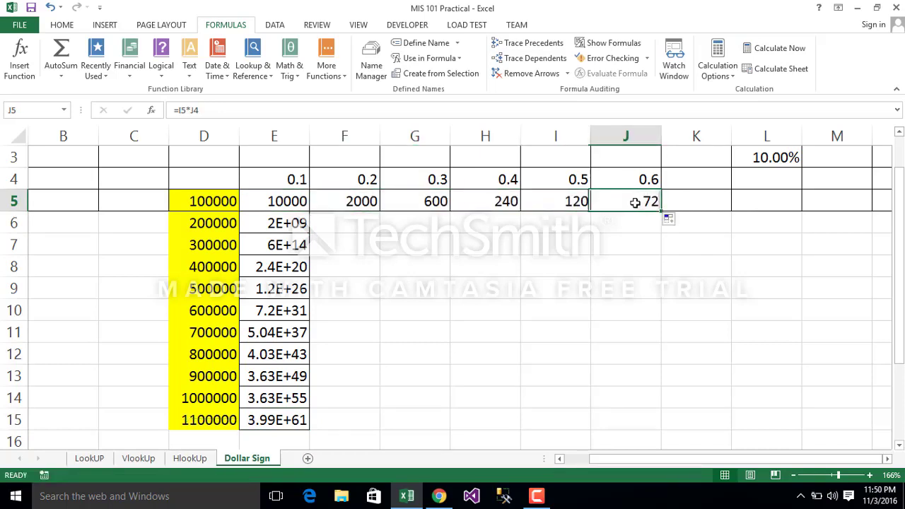
pyautogui.click(541, 44)
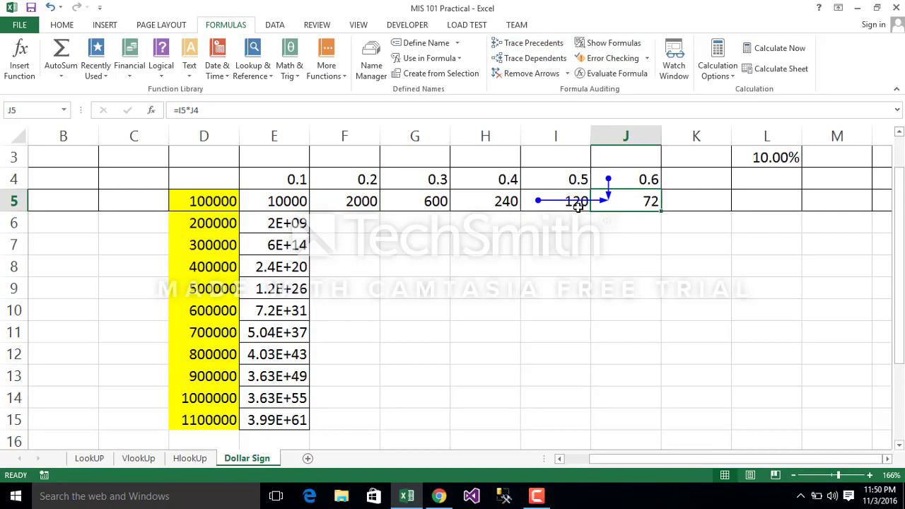
pyautogui.click(218, 202)
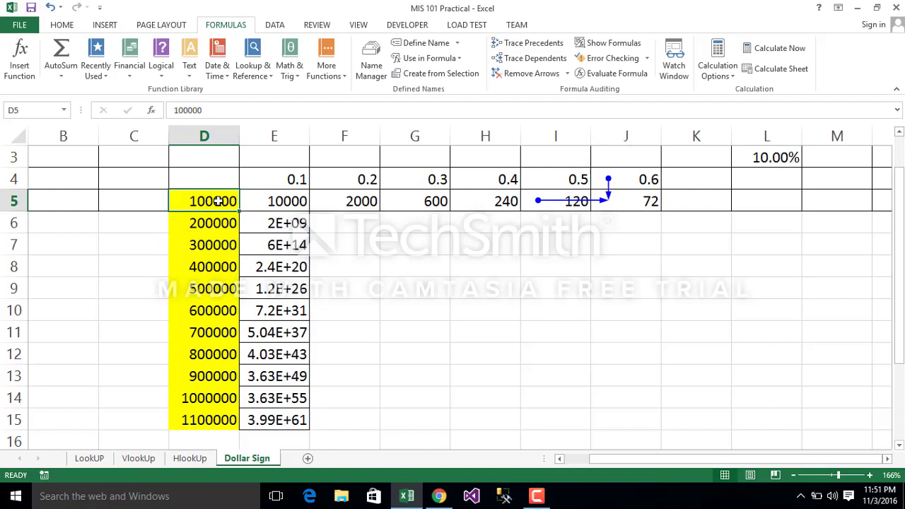
pyautogui.click(205, 420)
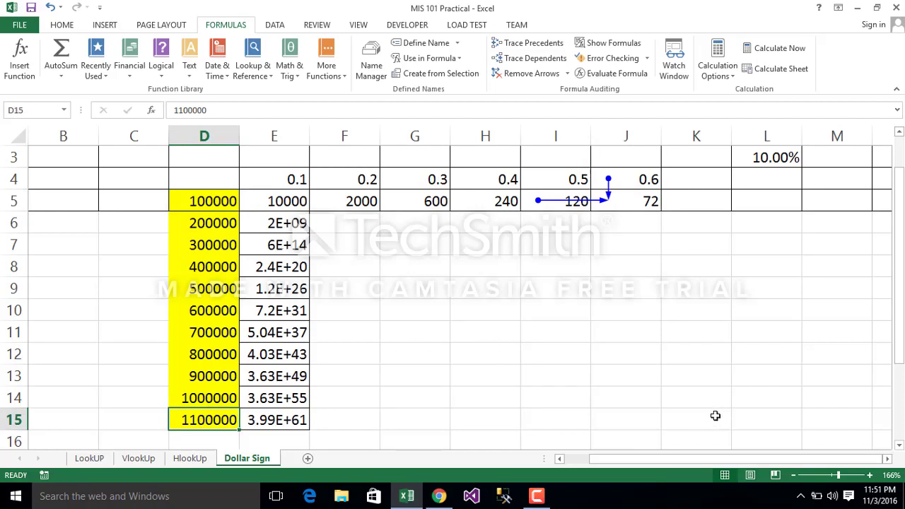
pyautogui.click(633, 422)
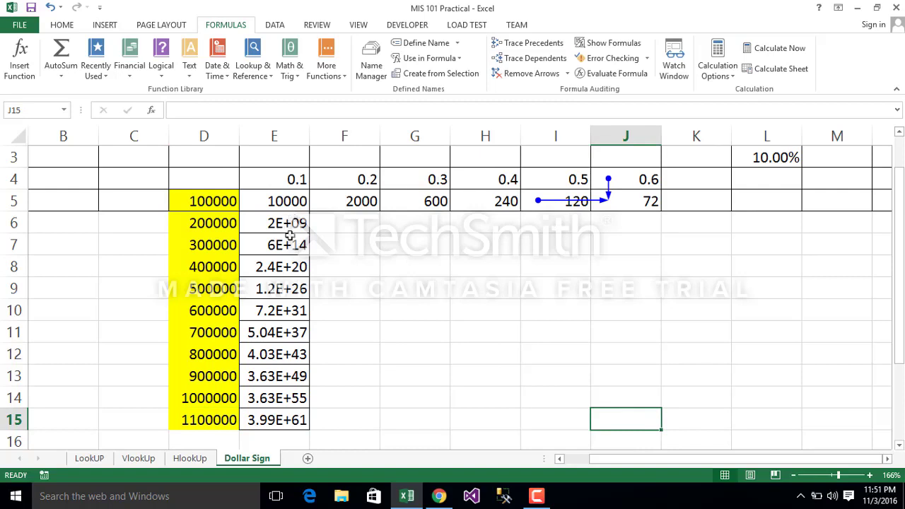
# - Clear the contents of the trial results in the range E5:K15
pyautogui.click(274, 192)
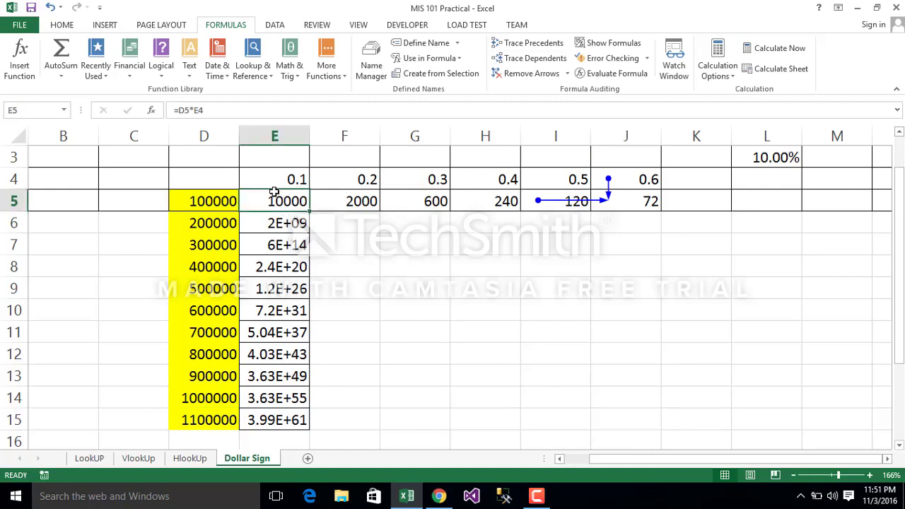
pyautogui.hotkey('shift', 'Right')
pyautogui.hotkey('shift', 'Right')
pyautogui.hotkey('shift', 'Right')
pyautogui.hotkey('shift', 'Right')
pyautogui.hotkey('shift', 'Right')
pyautogui.hotkey('shift', 'Right')
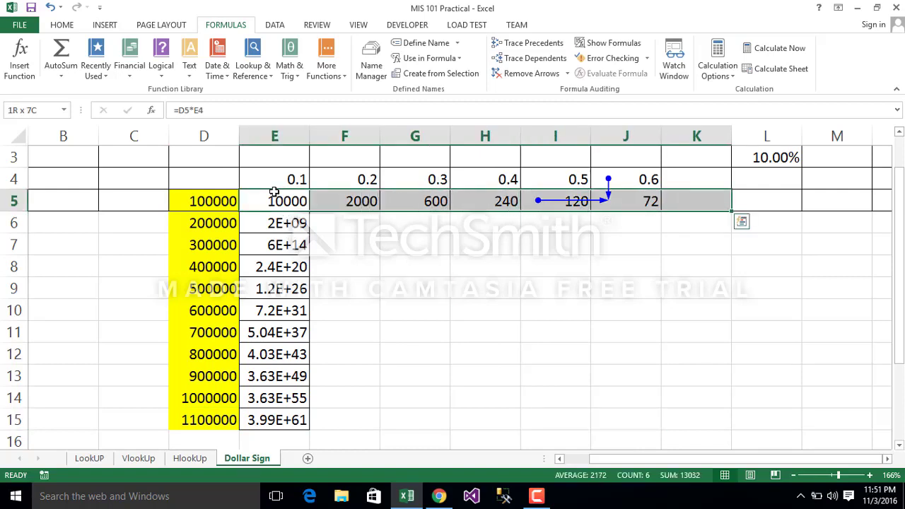
pyautogui.hotkey('shift', 'Down')
pyautogui.hotkey('shift', 'Down')
pyautogui.hotkey('shift', 'Down')
pyautogui.hotkey('shift', 'Down')
pyautogui.hotkey('shift', 'Down')
pyautogui.hotkey('shift', 'Down')
pyautogui.hotkey('shift', 'Down')
pyautogui.hotkey('shift', 'Down')
pyautogui.hotkey('shift', 'Down')
pyautogui.hotkey('shift', 'Down')
pyautogui.hotkey('shift', 'Down')
pyautogui.hotkey('shift', 'Down')
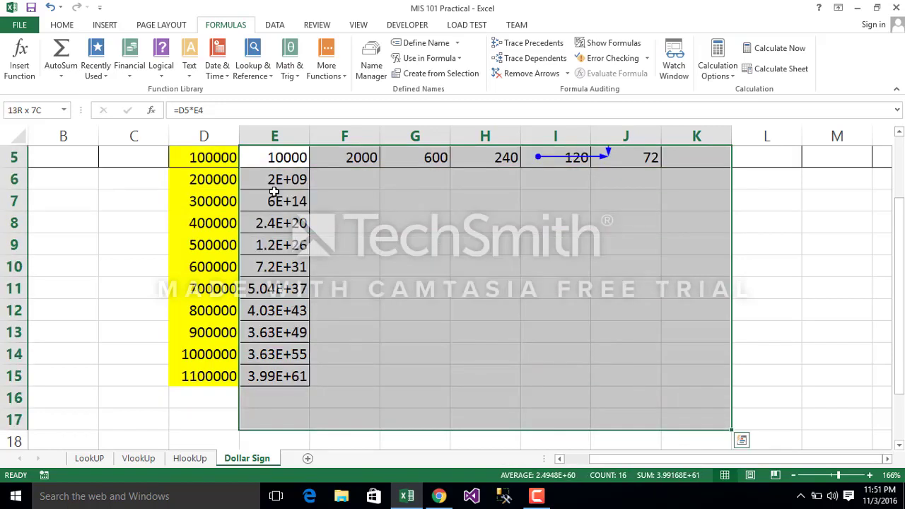
pyautogui.hotkey('shift', 'Up')
pyautogui.hotkey('shift', 'Up')
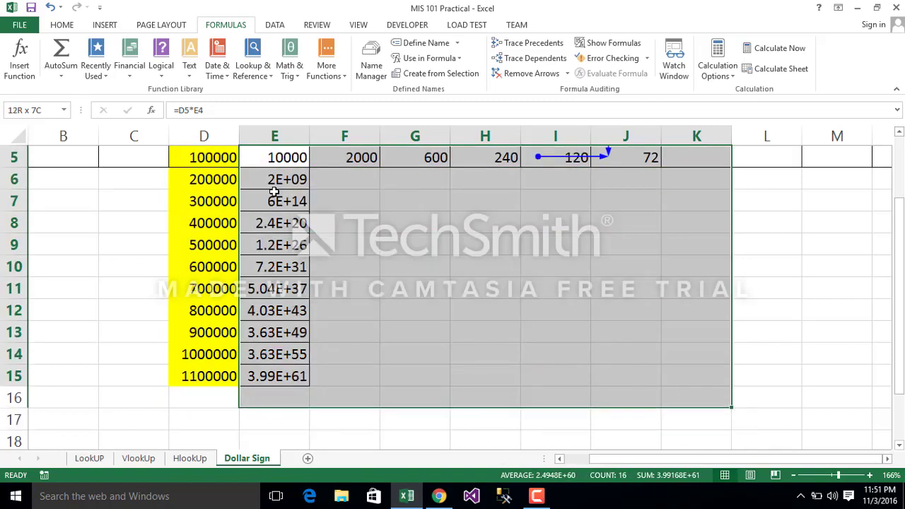
pyautogui.rightClick(274, 191)
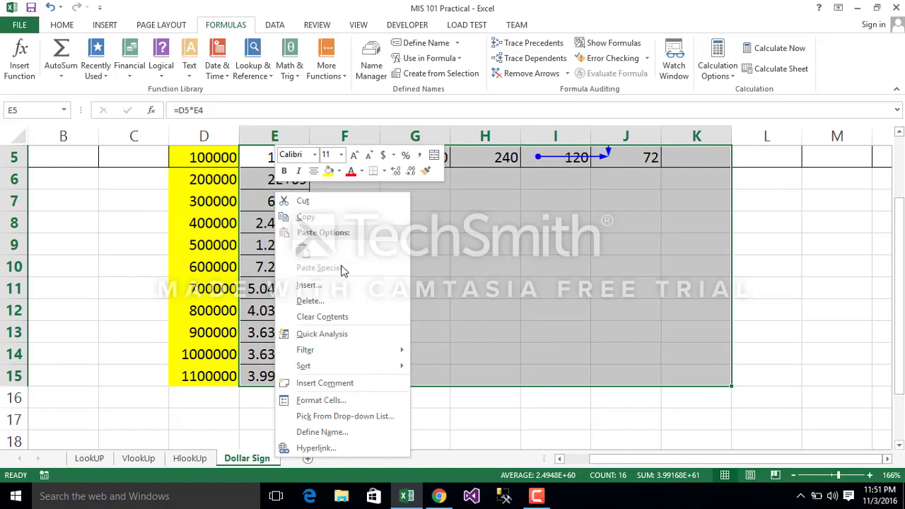
pyautogui.click(324, 316)
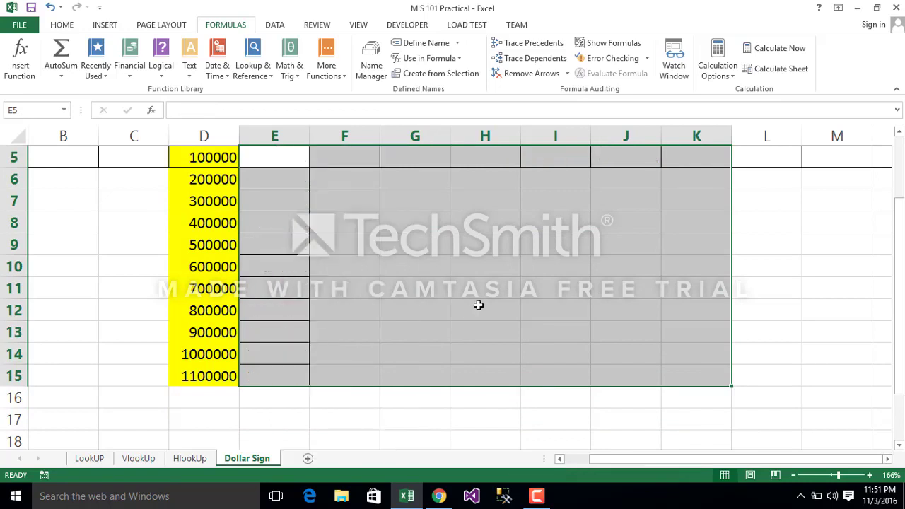
# - Examine column D as the one column that holds all the amounts
pyautogui.click(477, 307)
pyautogui.press('Up')
pyautogui.press('Up')
pyautogui.press('Up')
pyautogui.press('Up')
pyautogui.press('Up')
pyautogui.press('Up')
pyautogui.press('Up')
pyautogui.press('Up')
pyautogui.press('Up')
pyautogui.press('Up')
pyautogui.press('Up')
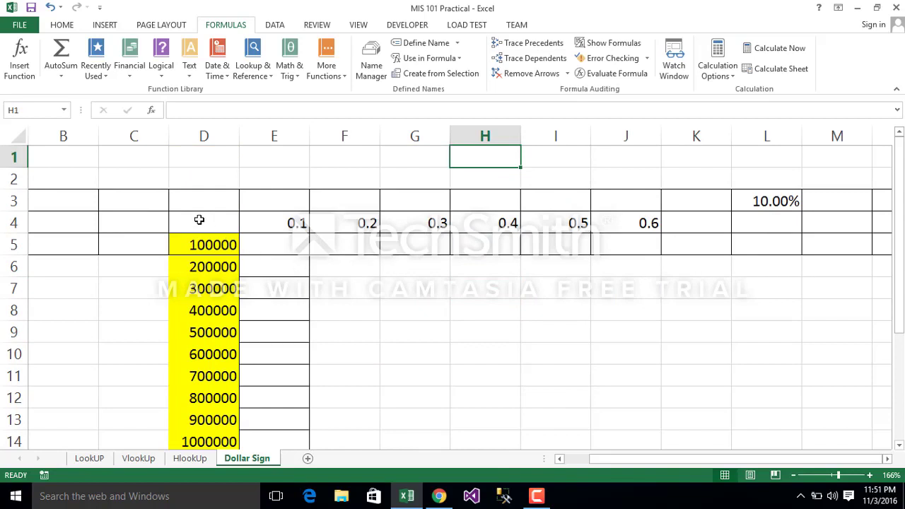
pyautogui.click(214, 133)
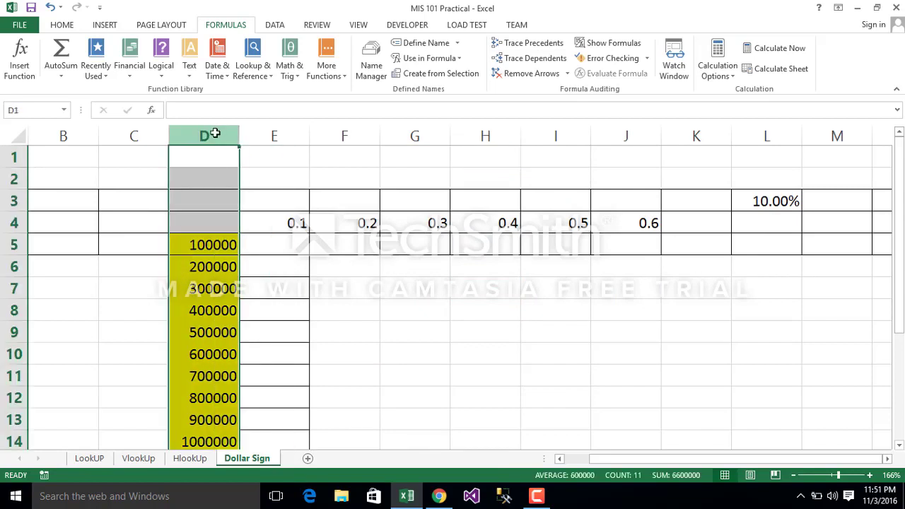
pyautogui.press('Down')
pyautogui.press('Down')
pyautogui.press('Down')
pyautogui.click(214, 133)
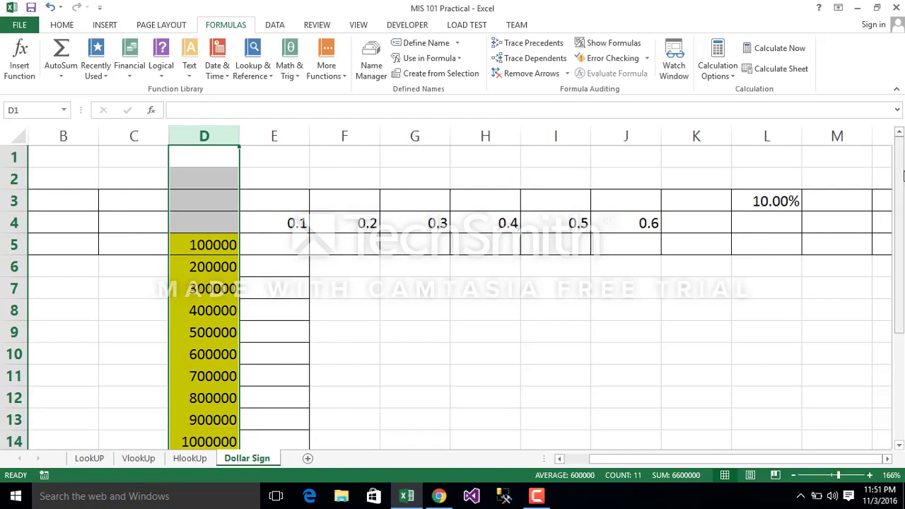
pyautogui.moveTo(901, 246); pyautogui.dragTo(902, 308)
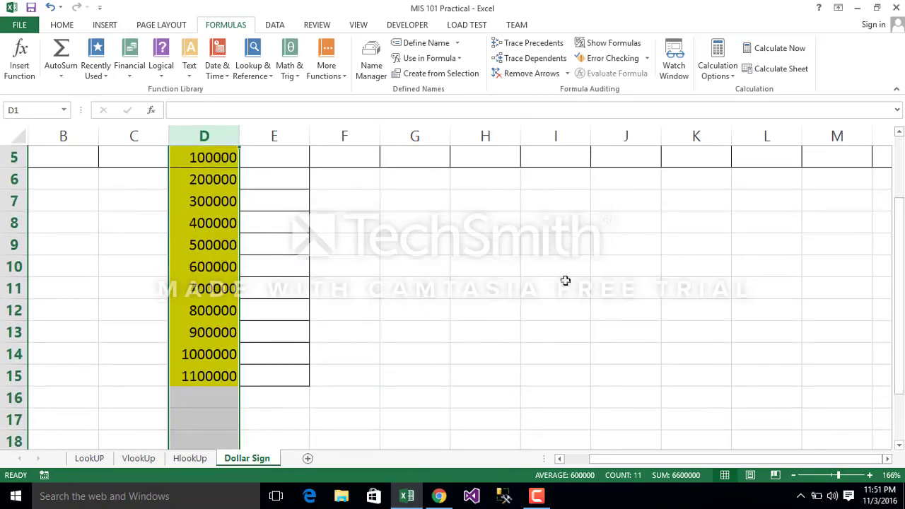
# - Examine how the row changes from row 5 downward for each amount in column D
pyautogui.click(13, 157)
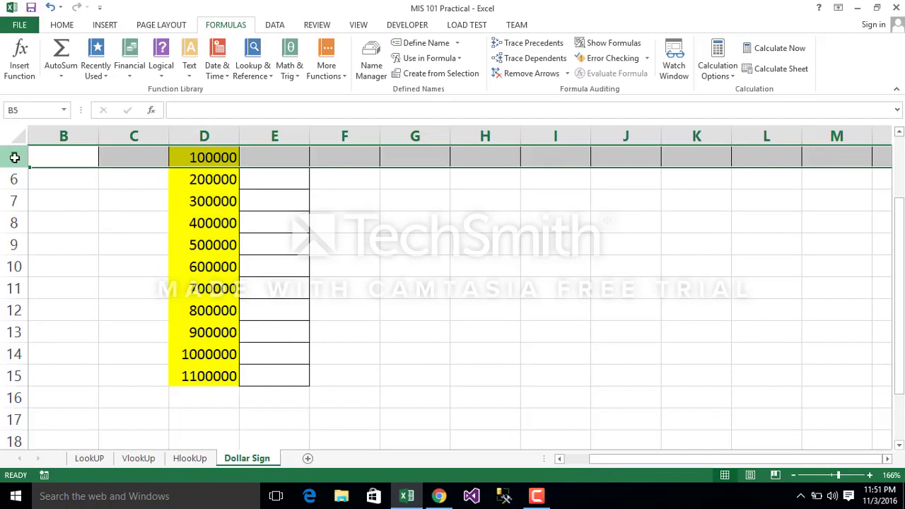
pyautogui.press('Down')
pyautogui.press('Down')
pyautogui.press('Down')
pyautogui.press('Down')
pyautogui.press('Down')
pyautogui.press('Down')
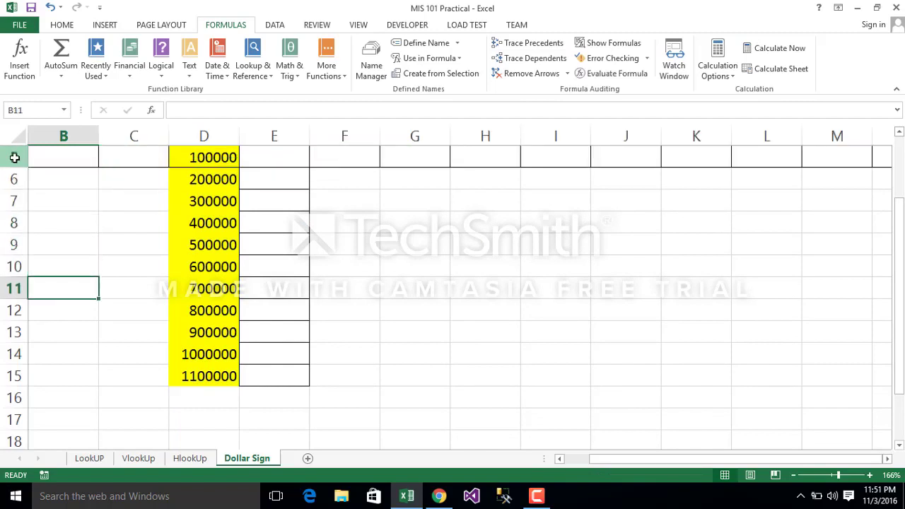
pyautogui.press('Down')
pyautogui.press('Down')
pyautogui.press('Down')
pyautogui.press('Down')
pyautogui.press('Down')
pyautogui.press('Up')
pyautogui.press('Up')
pyautogui.press('Up')
pyautogui.press('Up')
pyautogui.press('Up')
pyautogui.press('Up')
pyautogui.press('Up')
pyautogui.press('Up')
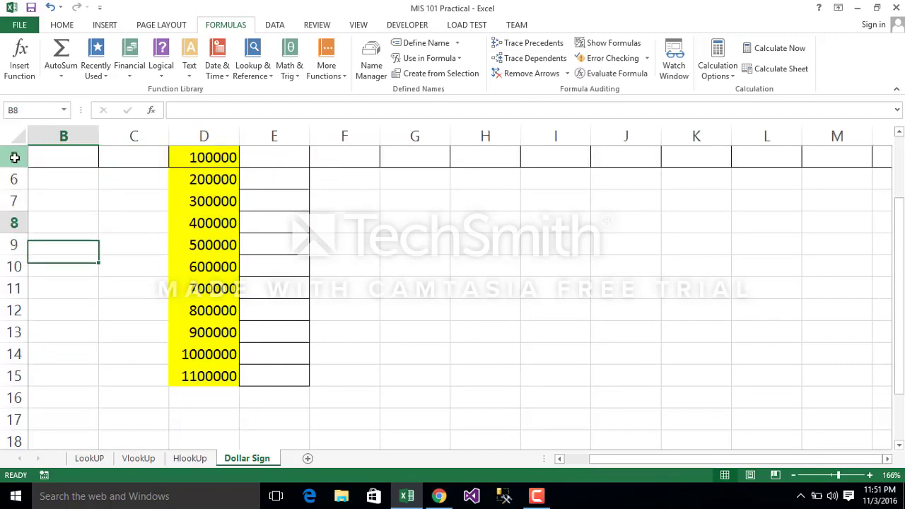
pyautogui.press('Up')
pyautogui.press('Up')
pyautogui.press('Up')
pyautogui.press('Up')
pyautogui.press('Up')
pyautogui.press('Up')
pyautogui.press('Up')
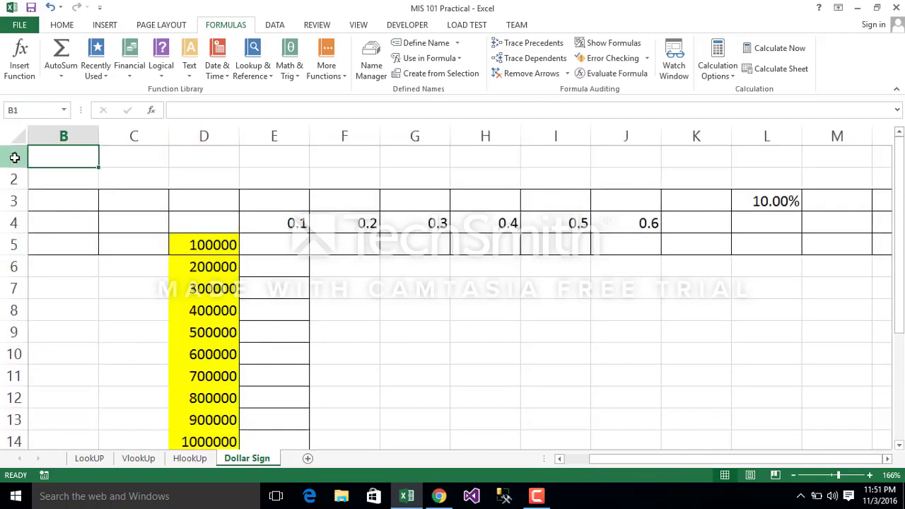
# - Examine the rates in row 4 across columns E to I, and compare them with the amounts in column D
pyautogui.click(6, 224)
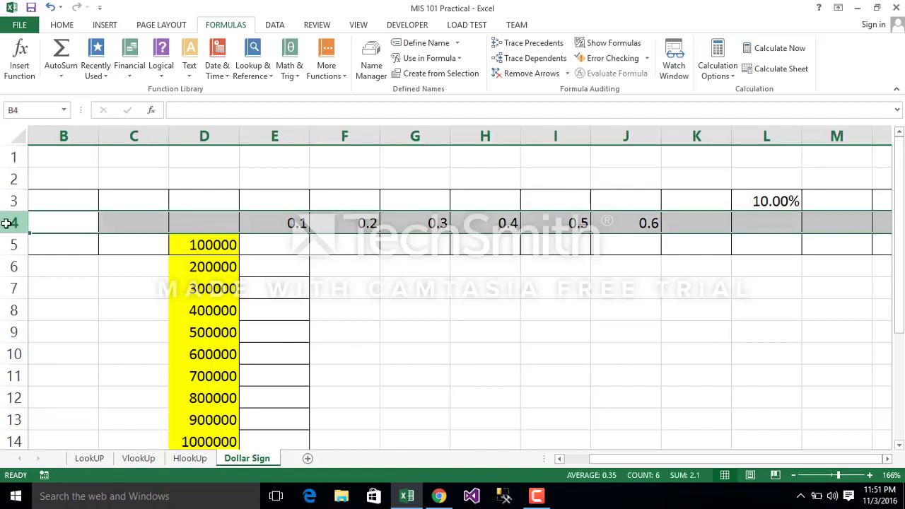
pyautogui.click(283, 127)
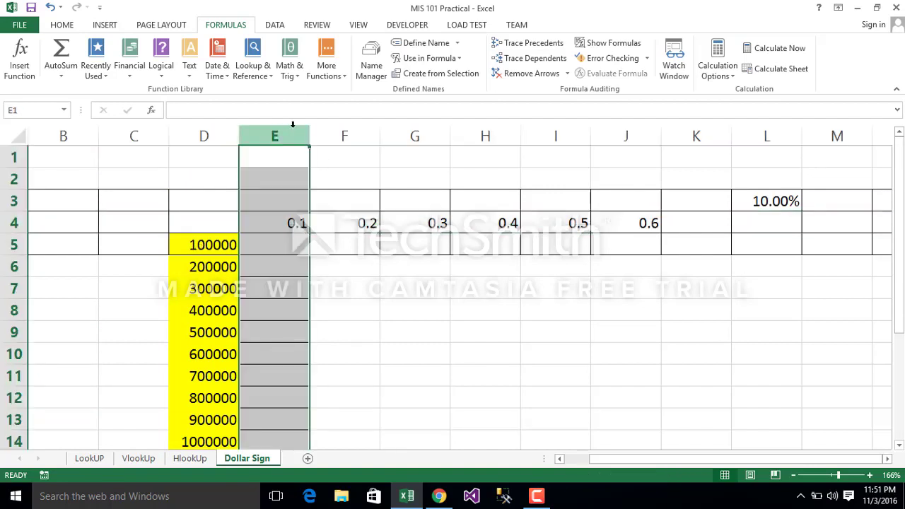
pyautogui.click(343, 127)
pyautogui.click(413, 129)
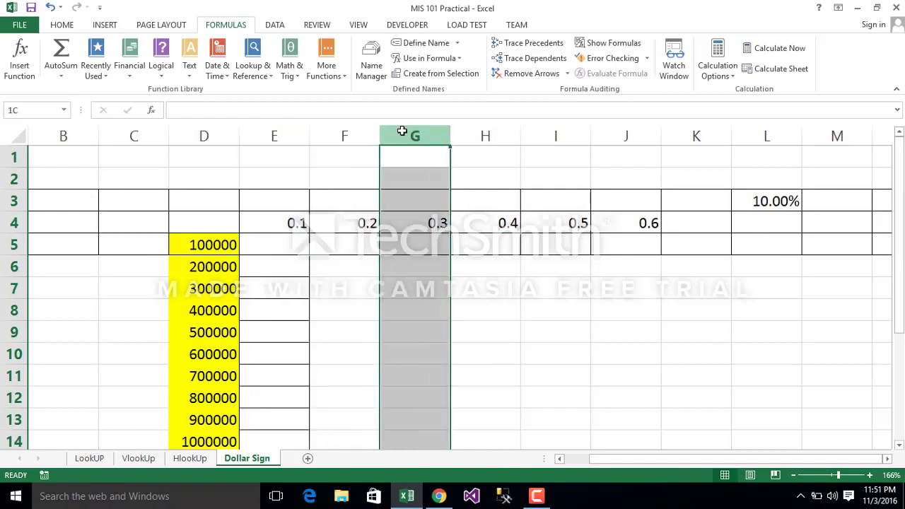
pyautogui.click(481, 129)
pyautogui.click(533, 128)
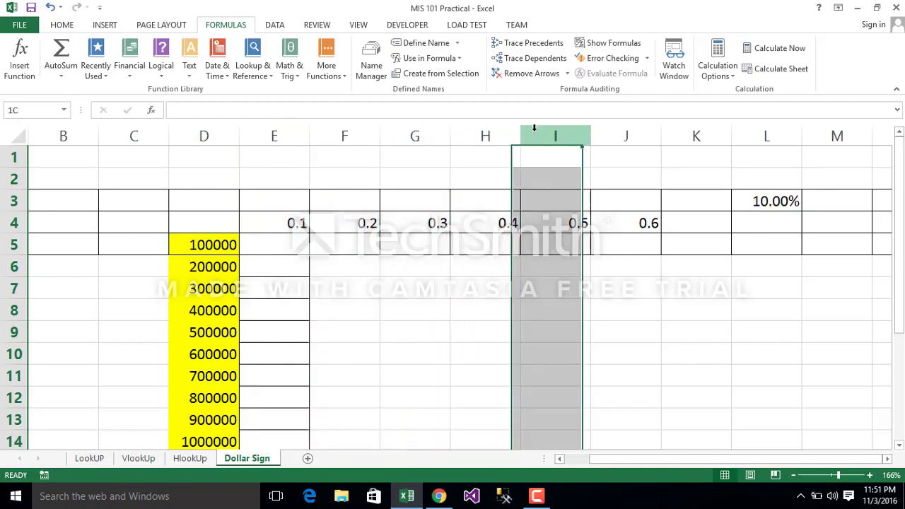
pyautogui.click(207, 140)
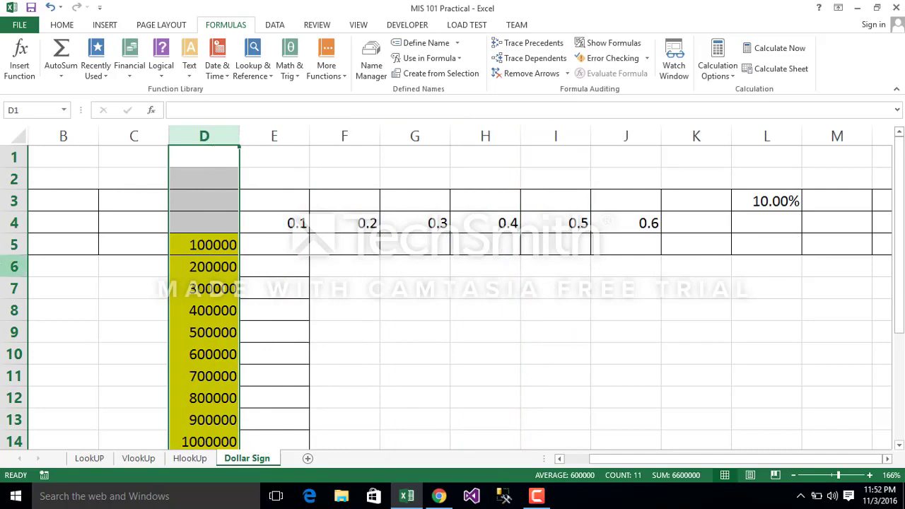
pyautogui.click(12, 222)
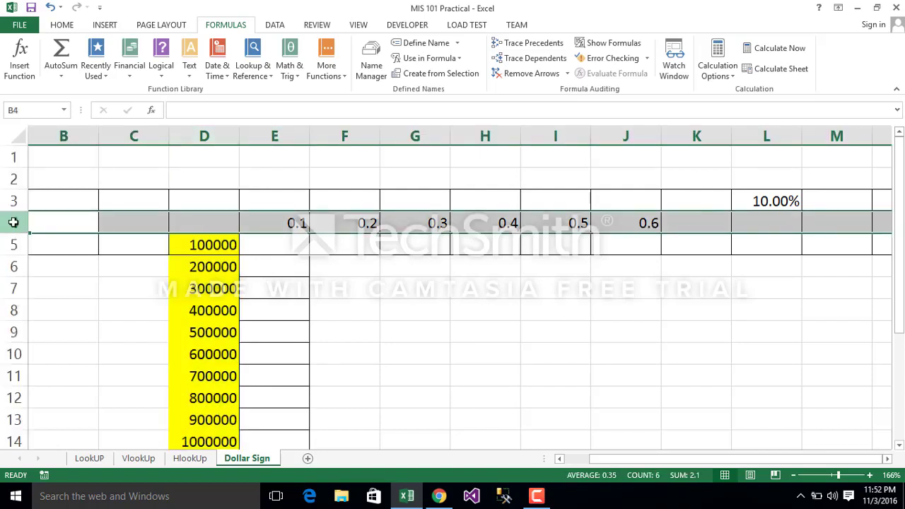
# - Enter the formula =$D5 in cell E5, locking the amount's reference to column D
pyautogui.click(261, 245)
pyautogui.write('=')
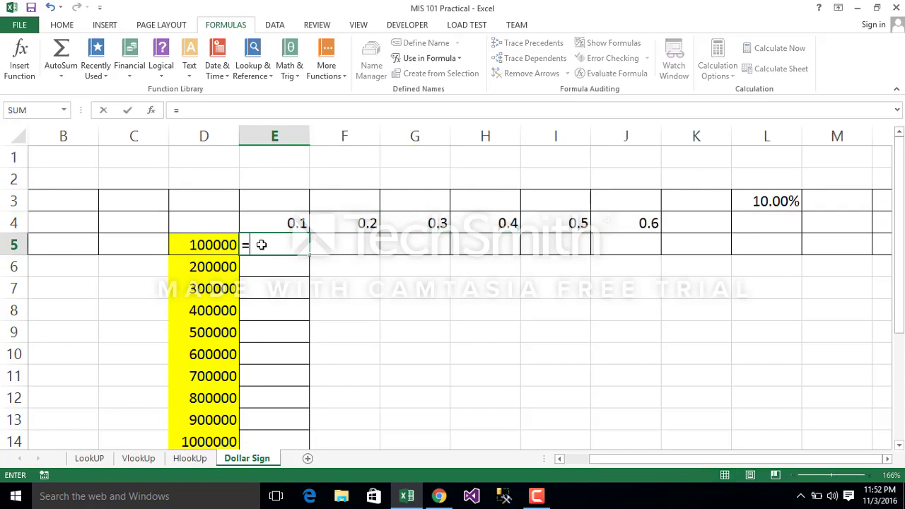
pyautogui.click(197, 245)
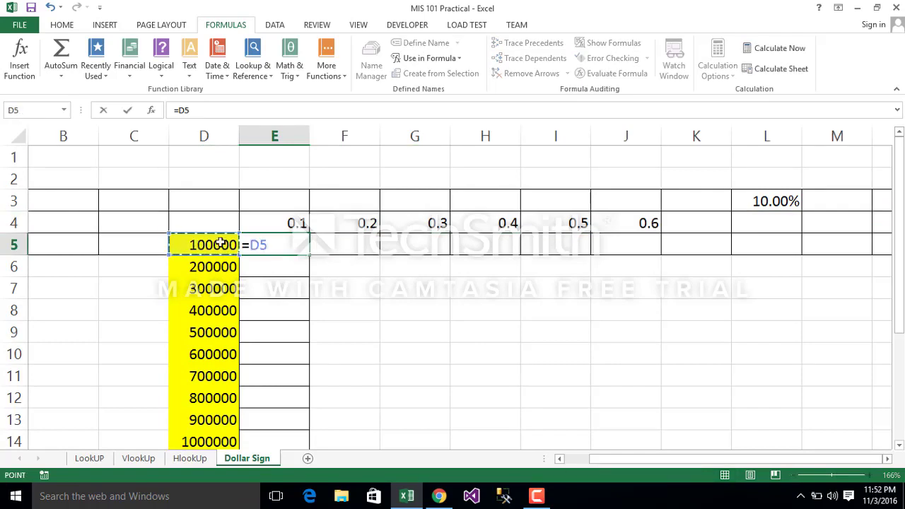
pyautogui.click(252, 245)
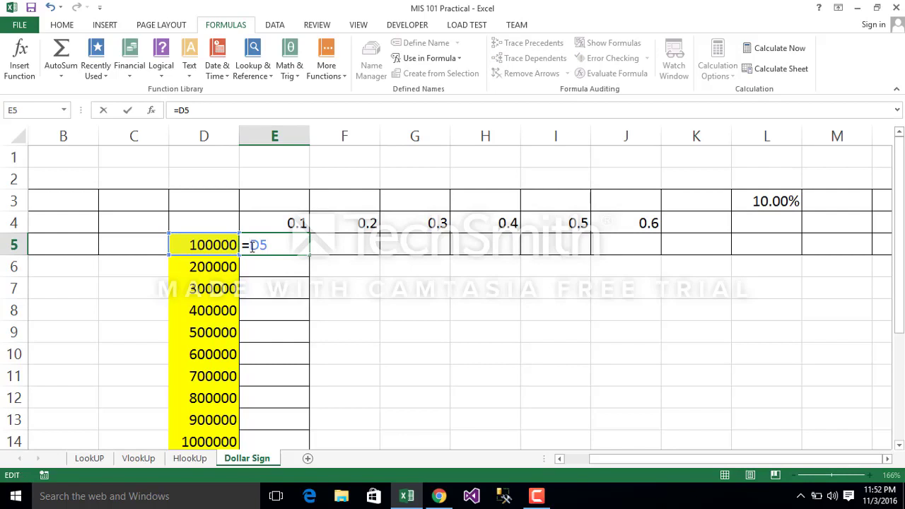
pyautogui.write('$')
pyautogui.click(198, 135)
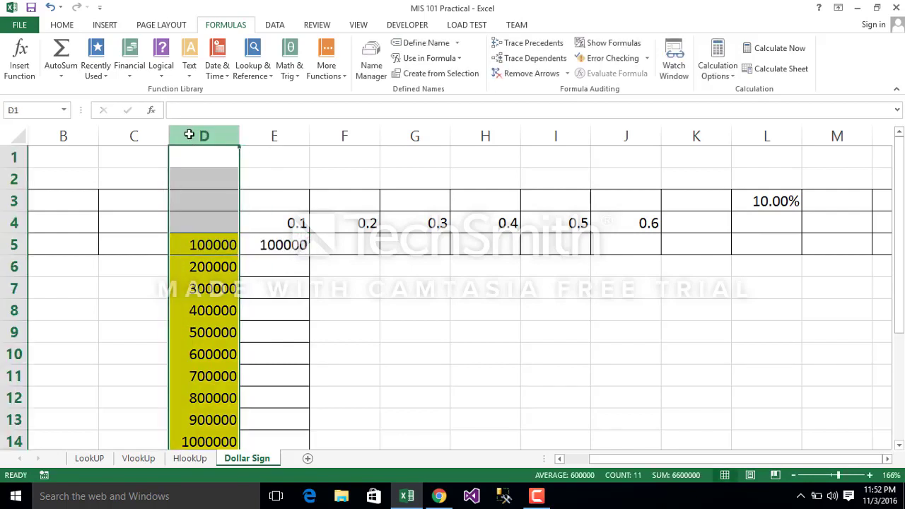
# - Rebuild the formula in E5 from the column-locked reference $D5 followed by a multiplication sign
pyautogui.click(281, 245)
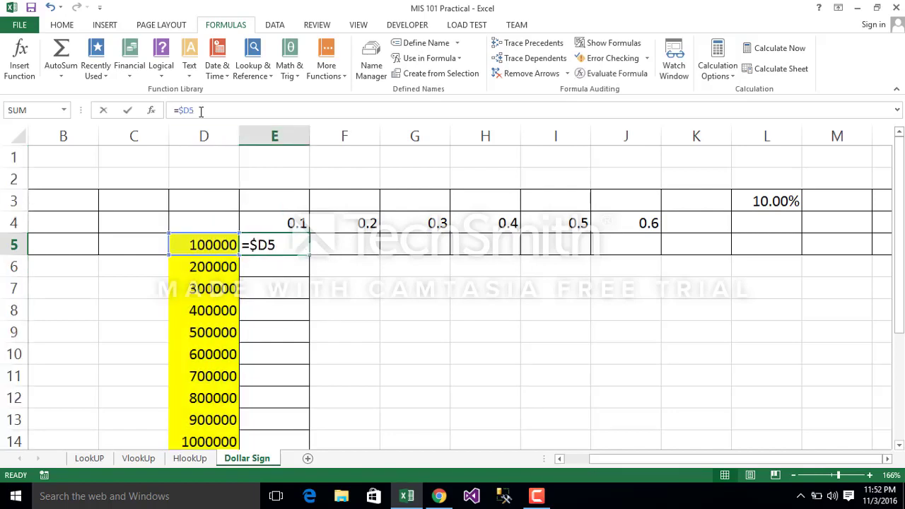
pyautogui.moveTo(177, 110); pyautogui.dragTo(200, 110)
pyautogui.write('&')
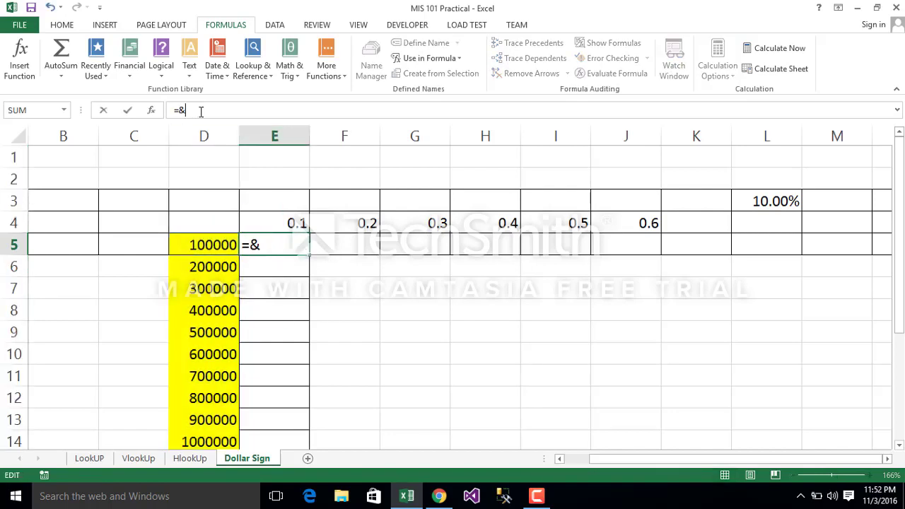
pyautogui.press('BackSpace')
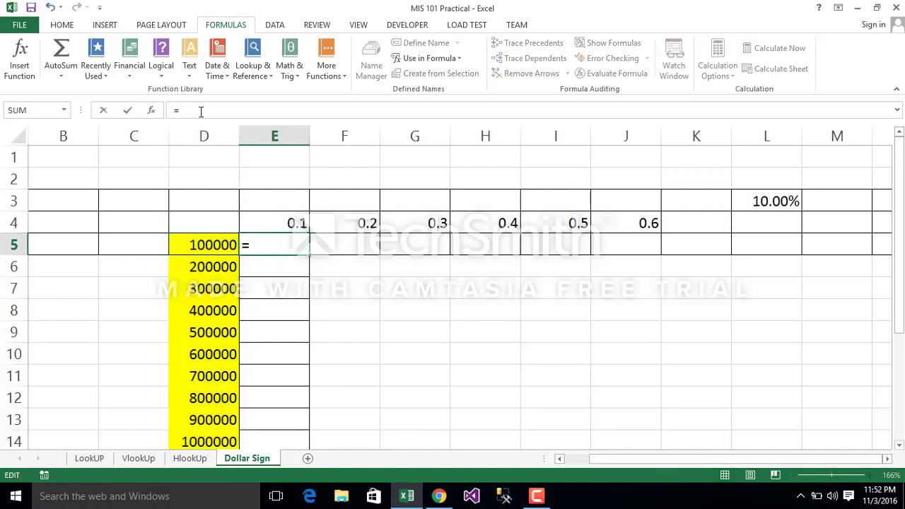
pyautogui.click(192, 238)
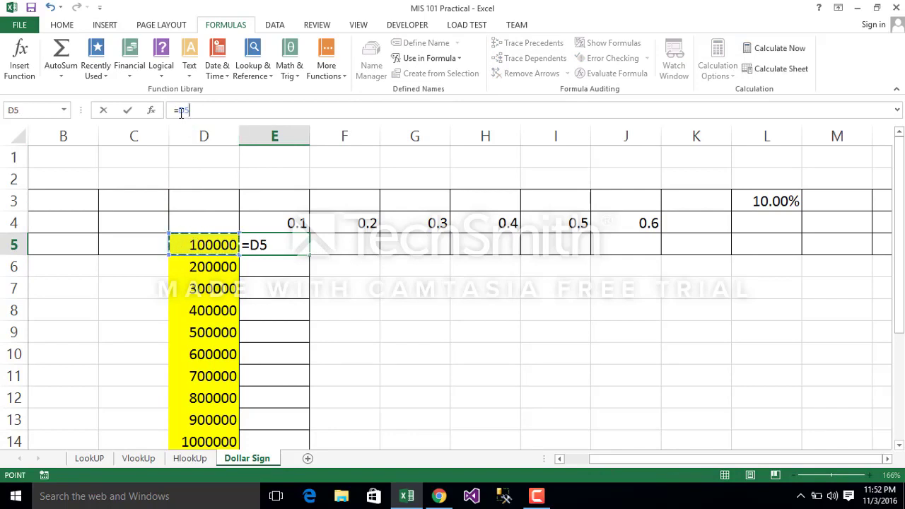
pyautogui.click(179, 112)
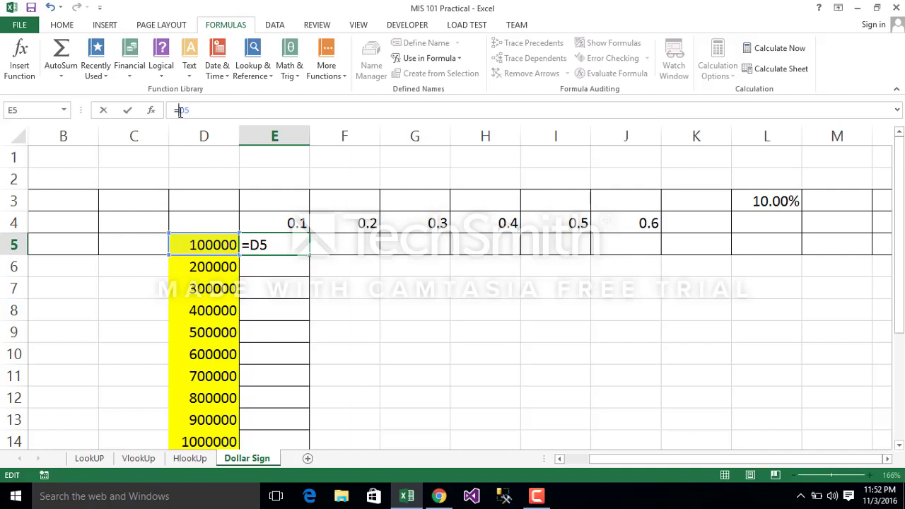
pyautogui.write('$D5*')
# - Complete the formula in E5 as =$D5*E$4, locking the rate's reference to row 4
pyautogui.click(287, 223)
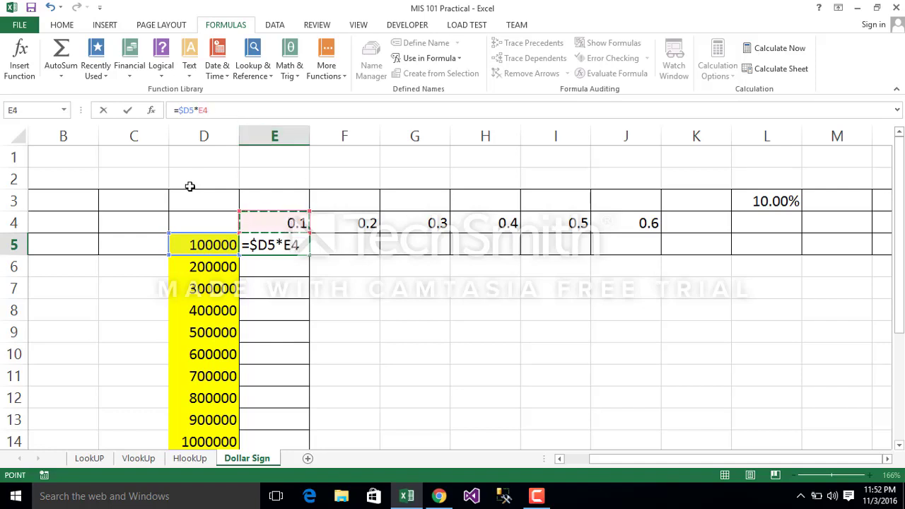
pyautogui.click(205, 110)
pyautogui.write('$')
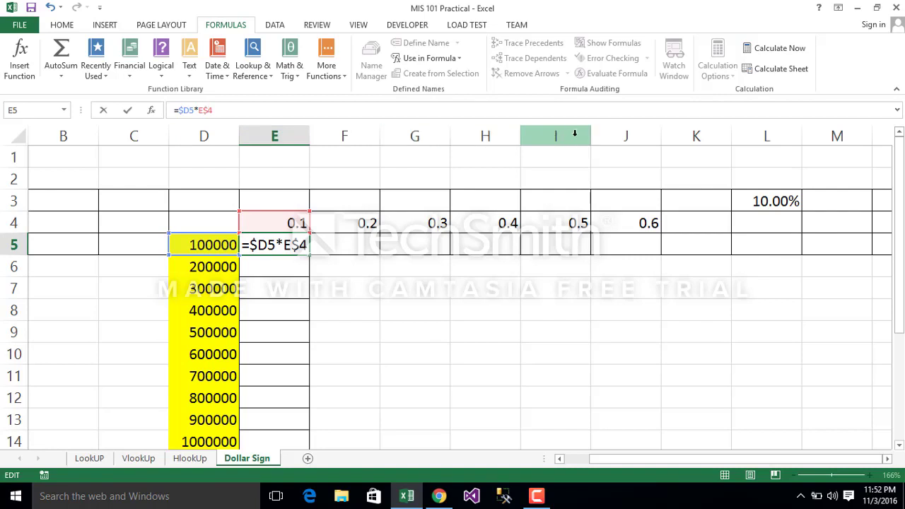
pyautogui.press('Return')
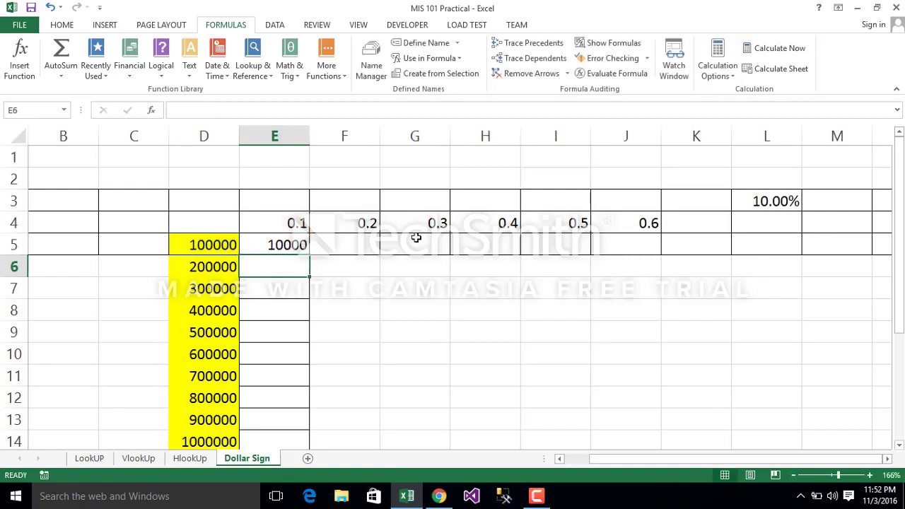
# - Copy the formula in E5 down column E to row 15 and across row 5 to J5
pyautogui.click(262, 245)
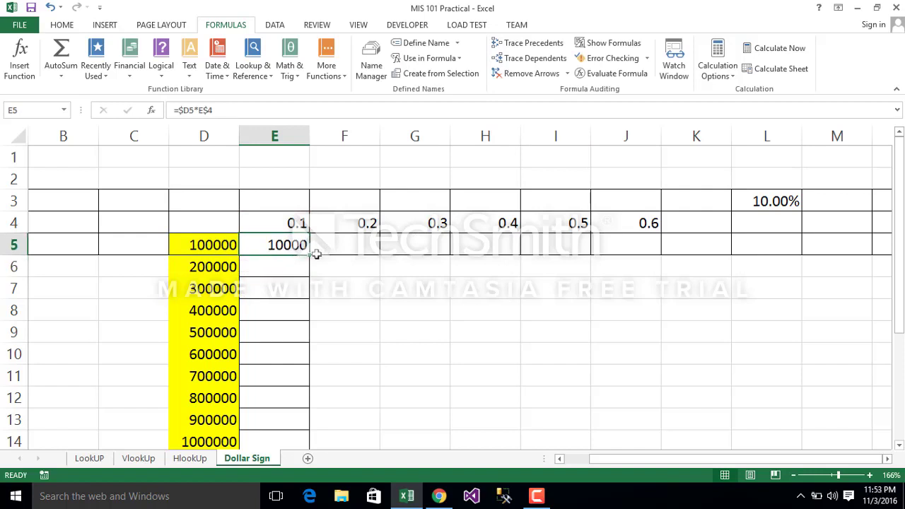
pyautogui.moveTo(311, 254); pyautogui.dragTo(314, 442)
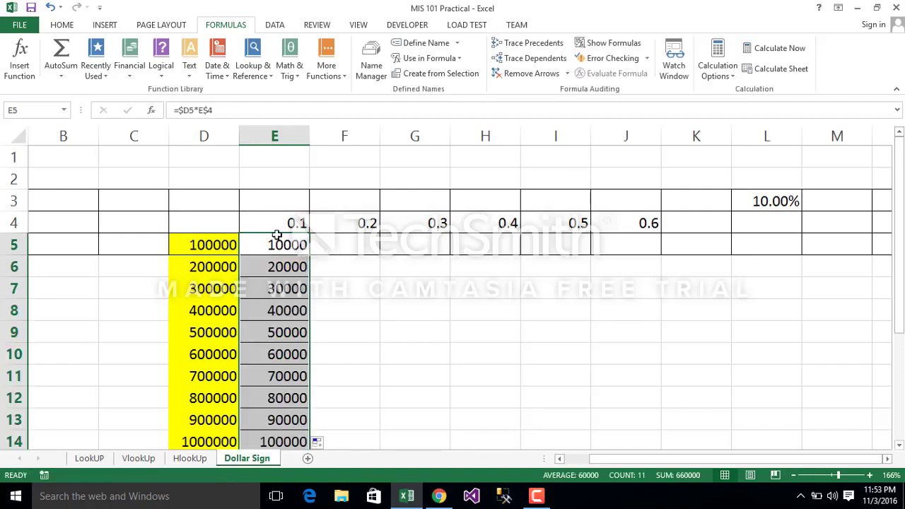
pyautogui.click(304, 250)
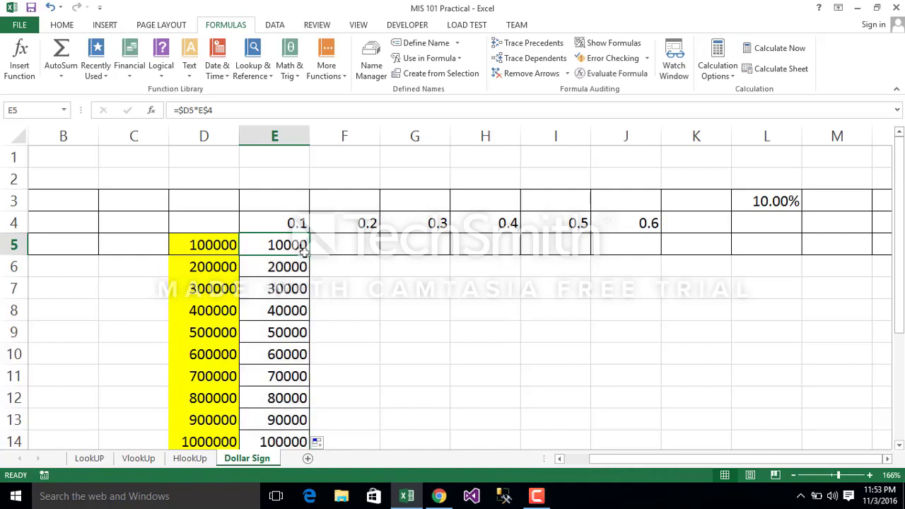
pyautogui.moveTo(311, 254); pyautogui.dragTo(678, 269)
# - Trace the precedents of J5, and compare the column D and row 4 references in the formulas of E5 and E7
pyautogui.click(628, 247)
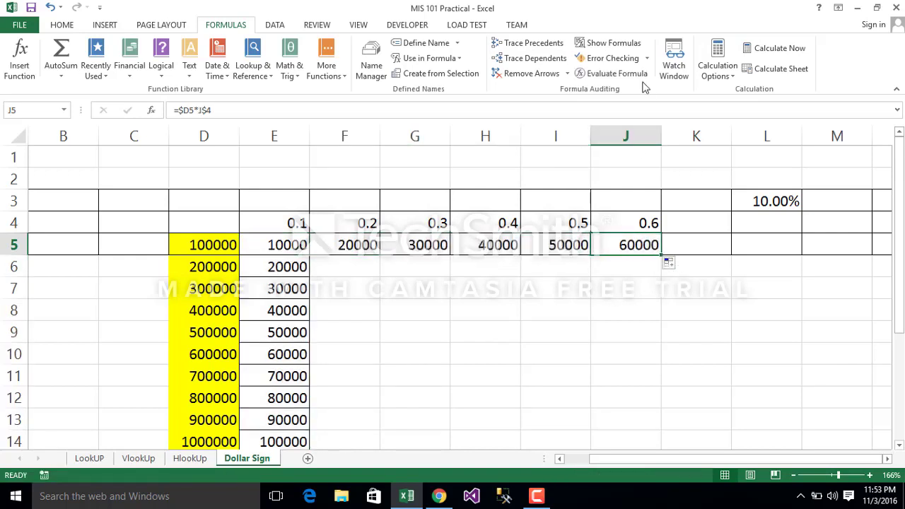
pyautogui.click(530, 42)
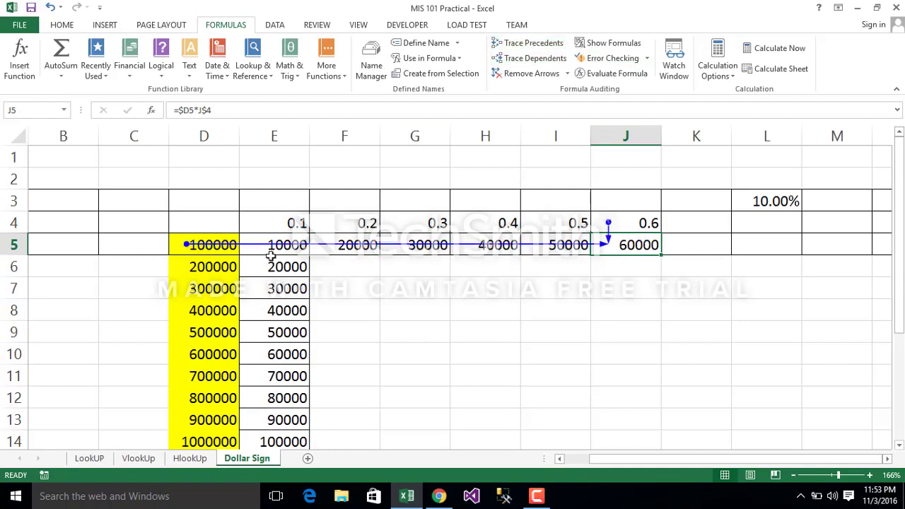
pyautogui.click(205, 131)
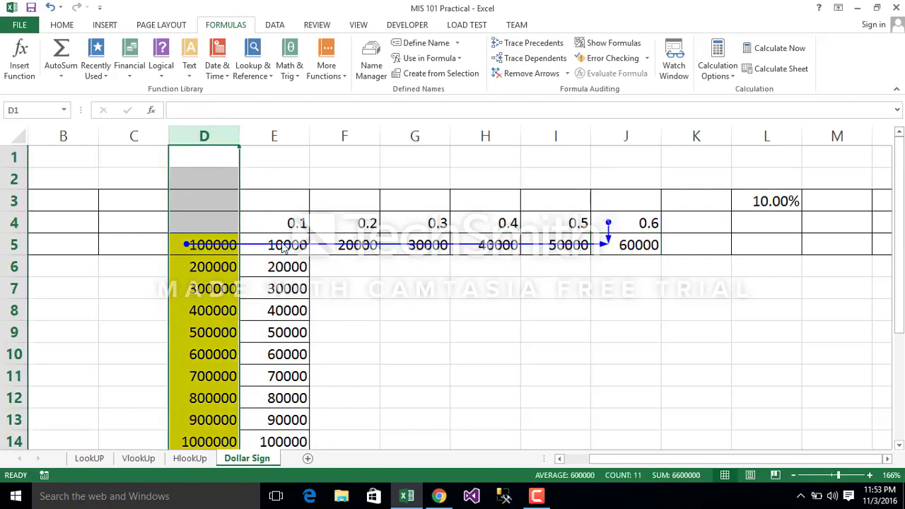
pyautogui.click(283, 243)
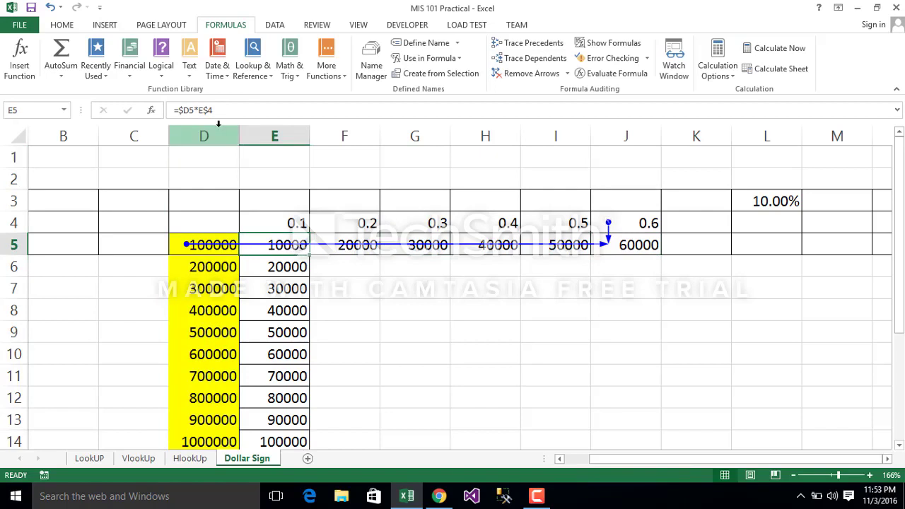
pyautogui.click(186, 107)
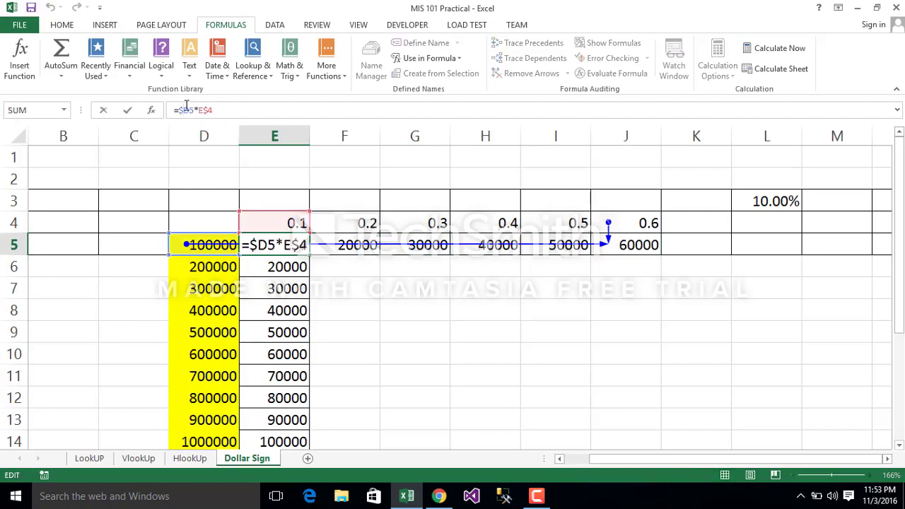
pyautogui.click(271, 291)
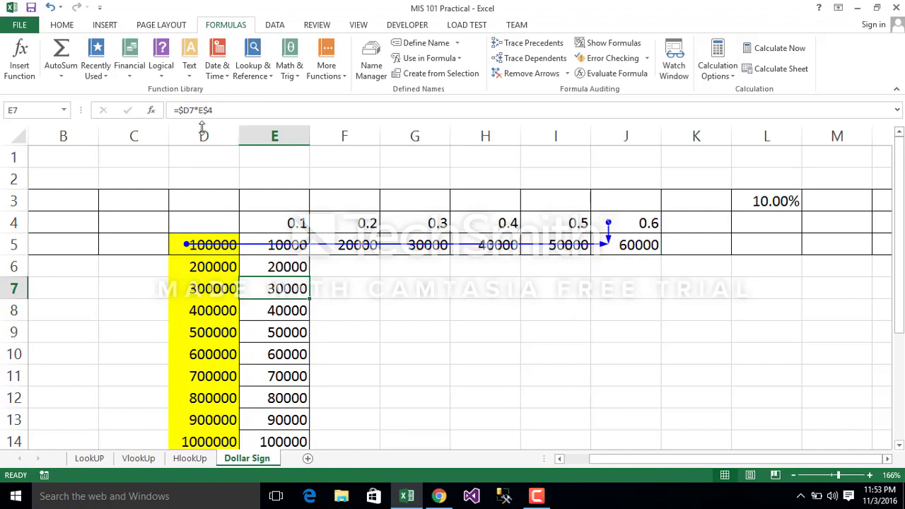
# - Follow the precedent arrow between J5 and D5, and remove the trace arrows from the sheet
pyautogui.doubleClick(359, 246)
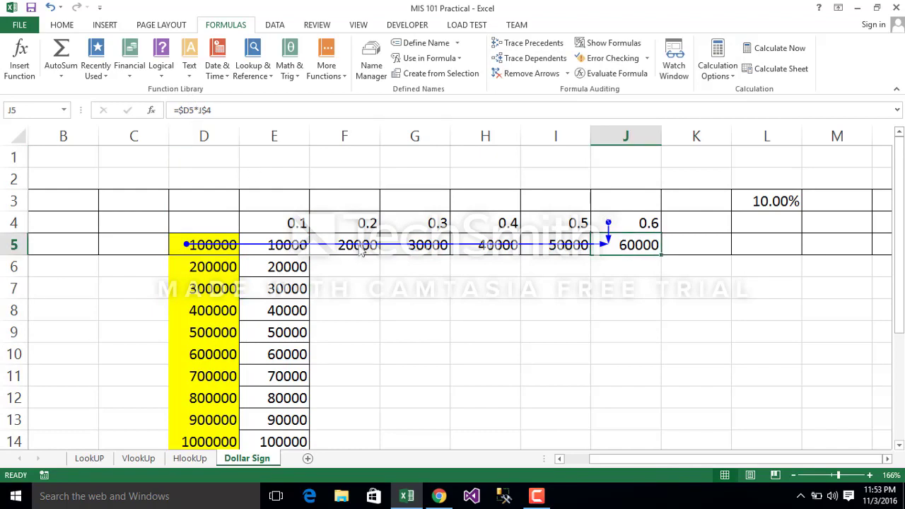
pyautogui.doubleClick(364, 247)
pyautogui.click(444, 273)
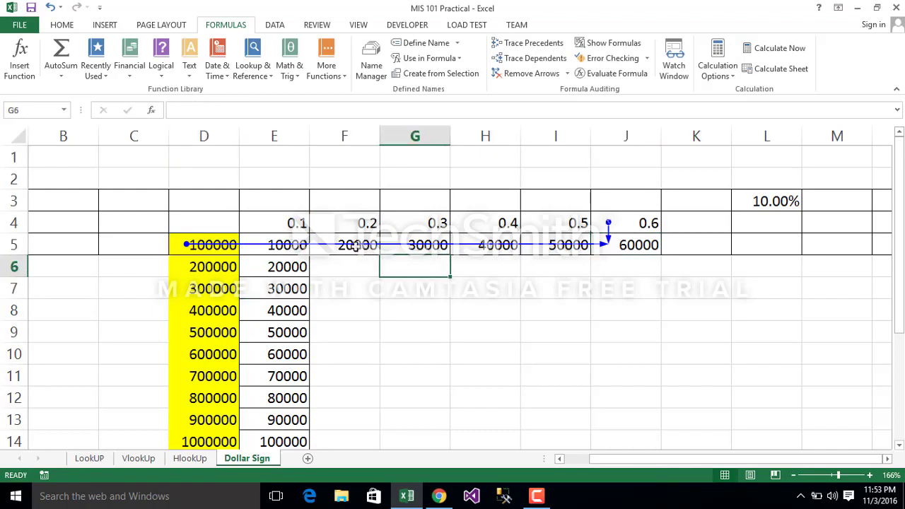
pyautogui.doubleClick(358, 252)
pyautogui.doubleClick(358, 252)
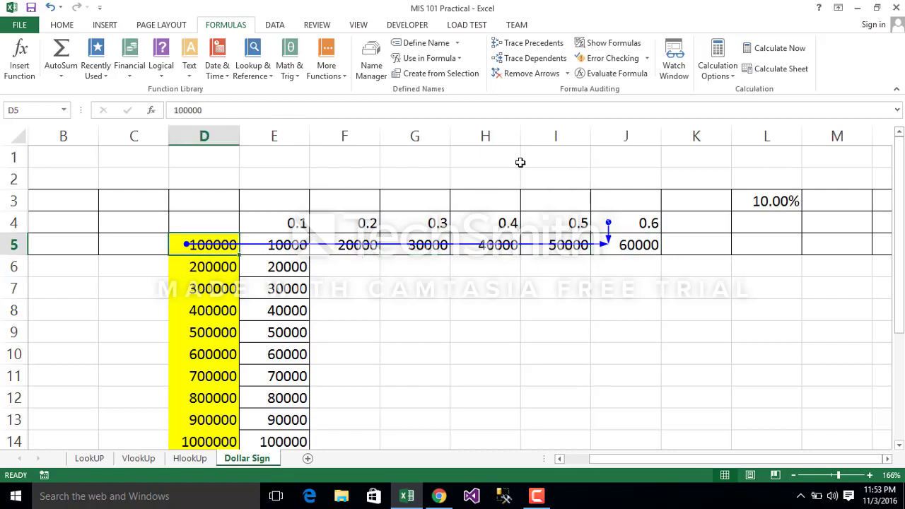
pyautogui.click(526, 75)
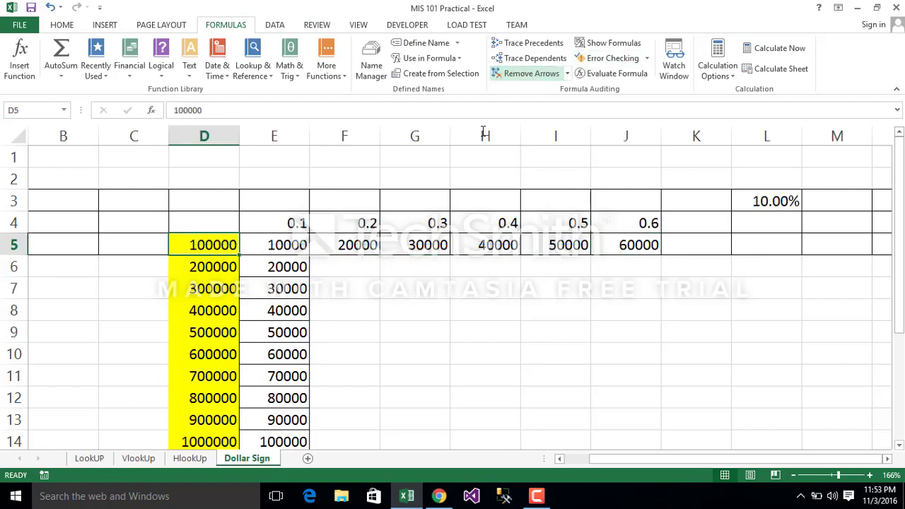
# - Examine the locked column and locked row references in the formula of F5
pyautogui.click(344, 244)
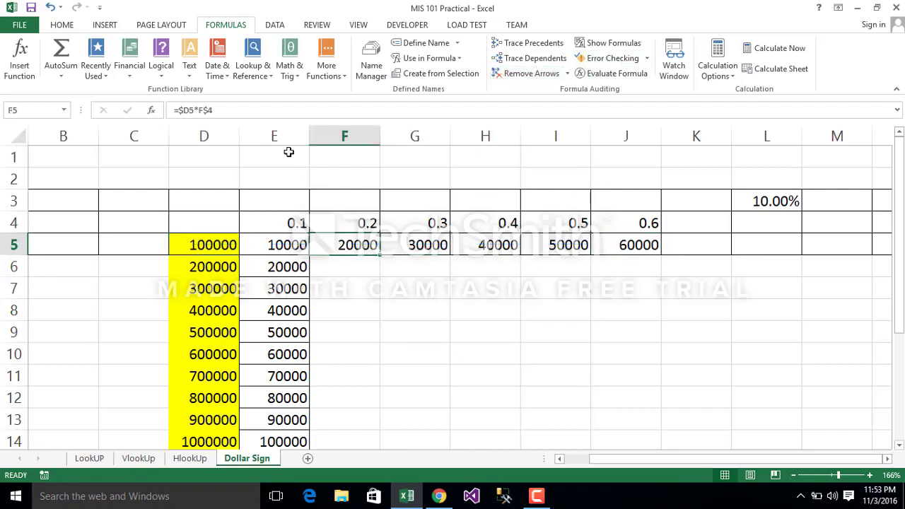
pyautogui.click(210, 112)
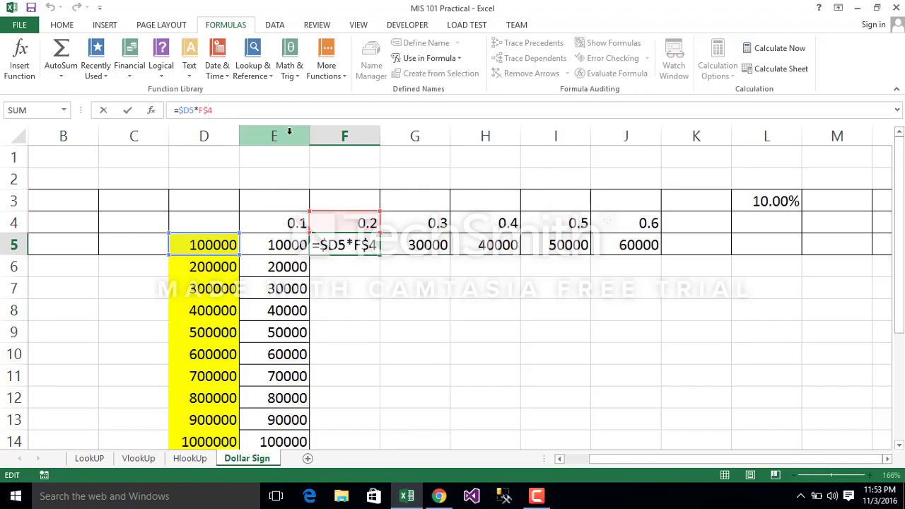
pyautogui.press('Return')
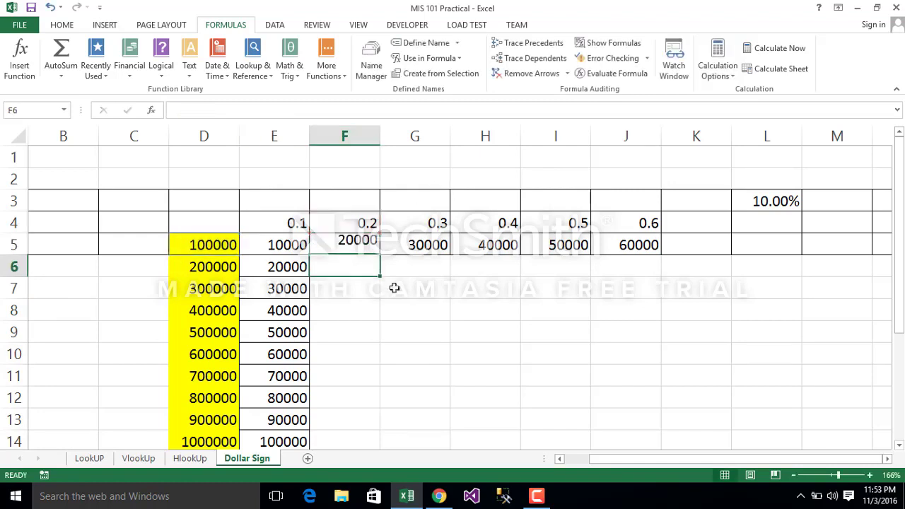
# - Fill the row 5 formulas of columns F to J down to row 15, and check the copied formula in G10
pyautogui.click(377, 253)
pyautogui.doubleClick(379, 254)
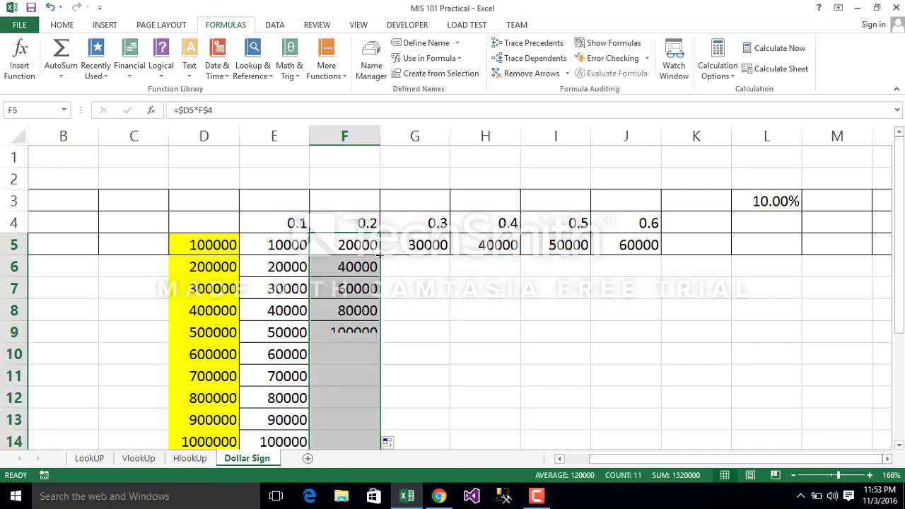
pyautogui.click(446, 252)
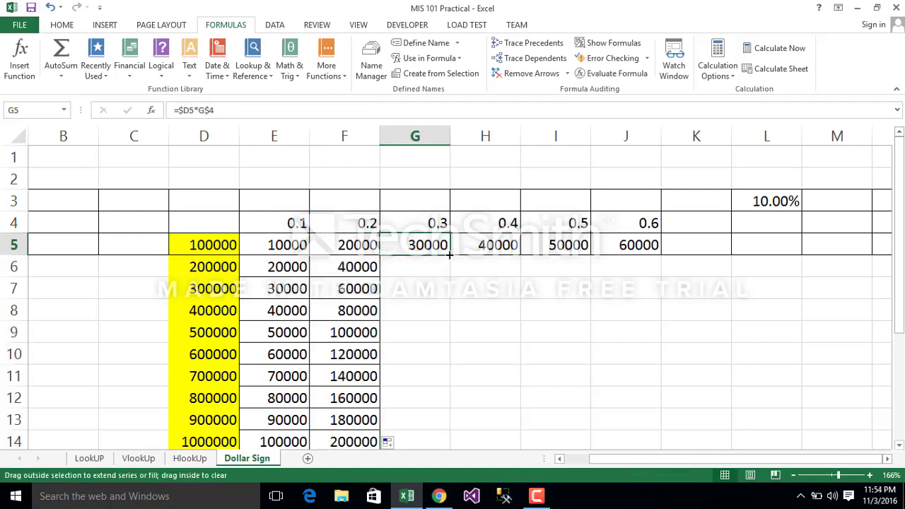
pyautogui.doubleClick(448, 254)
pyautogui.click(519, 253)
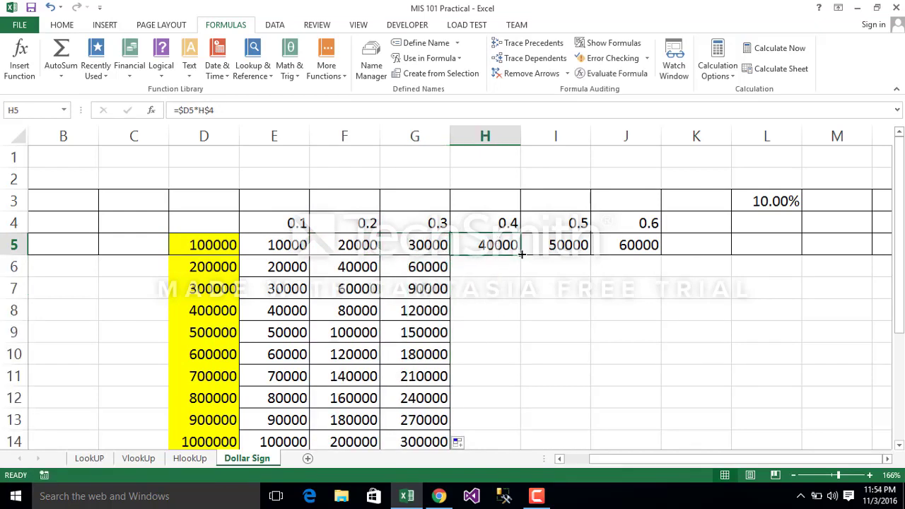
pyautogui.doubleClick(520, 254)
pyautogui.click(588, 253)
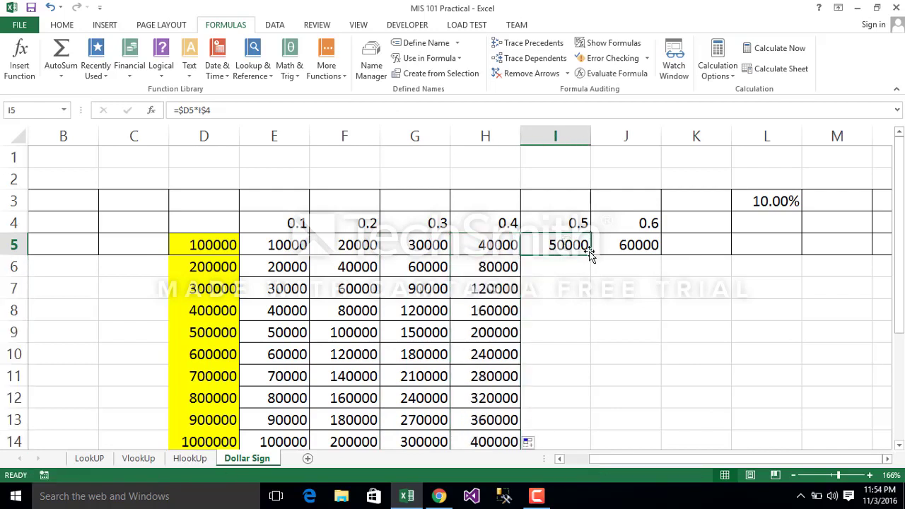
pyautogui.doubleClick(591, 254)
pyautogui.click(655, 246)
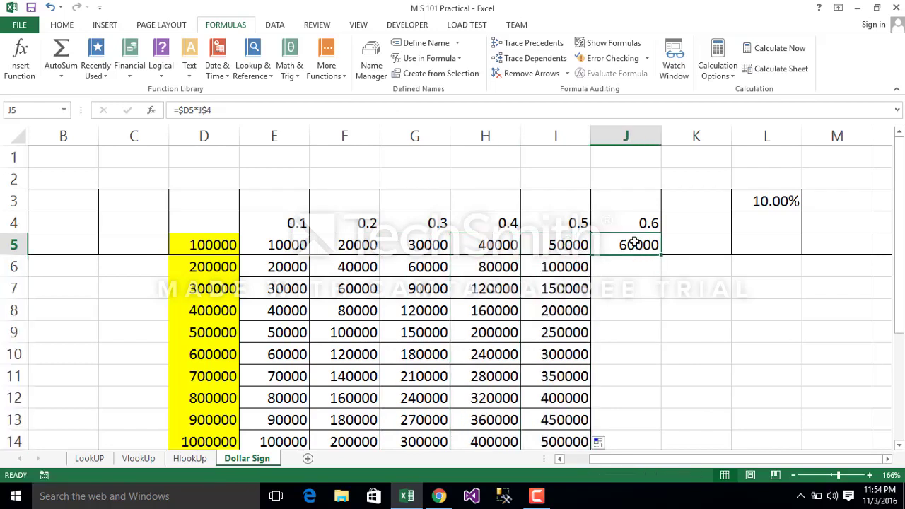
pyautogui.doubleClick(661, 255)
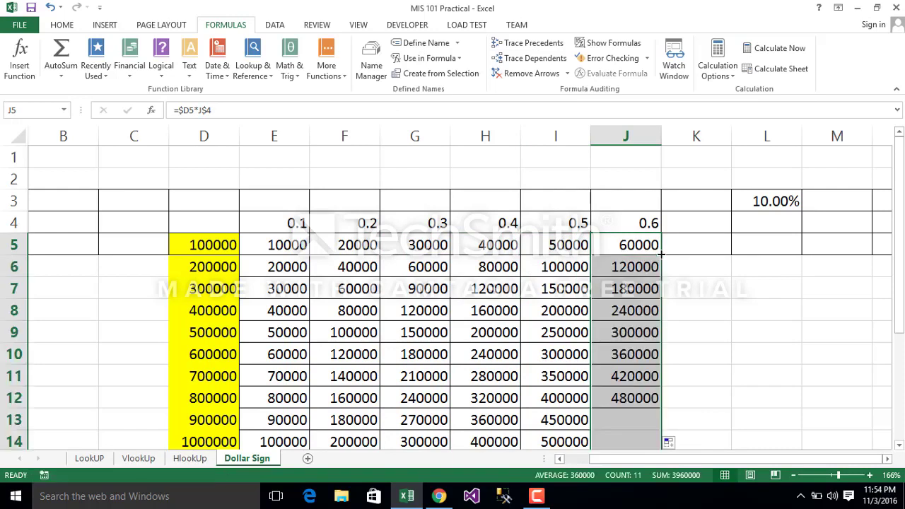
pyautogui.click(415, 354)
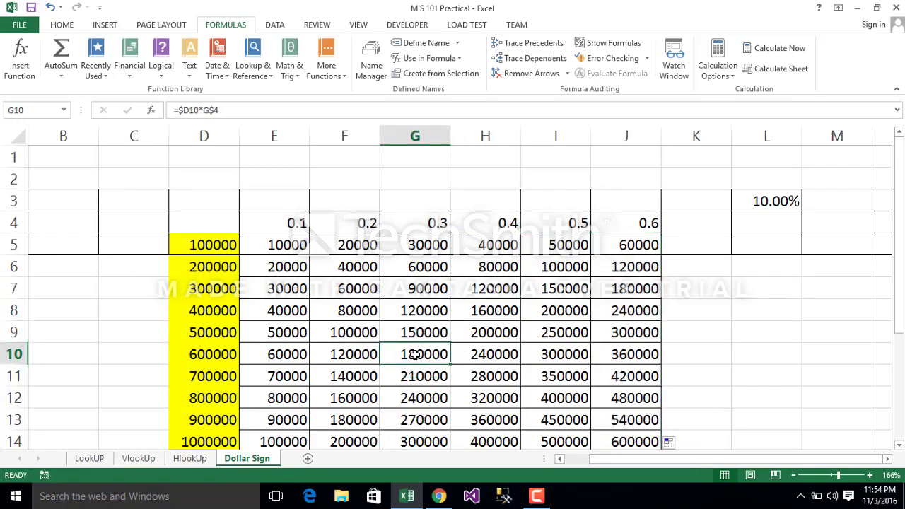
# - Check G10 for dependent formulas, and trace its precedents
pyautogui.click(541, 59)
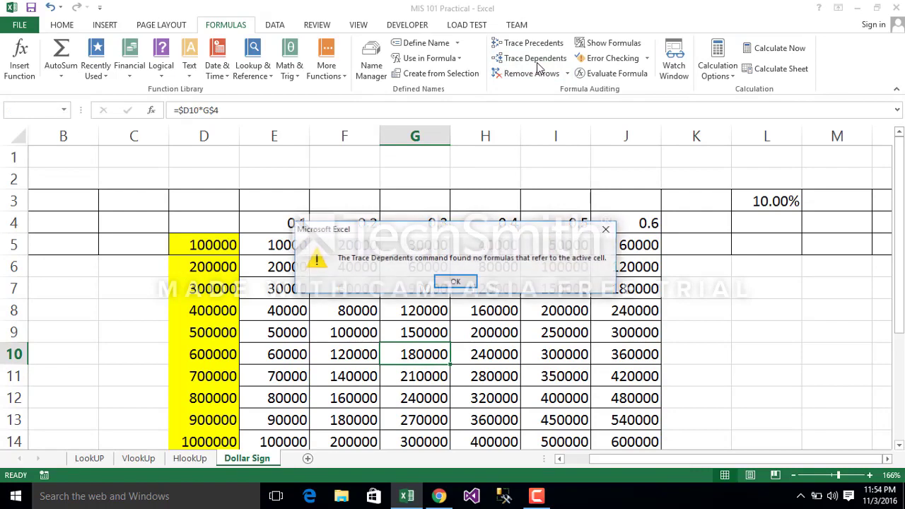
pyautogui.click(456, 281)
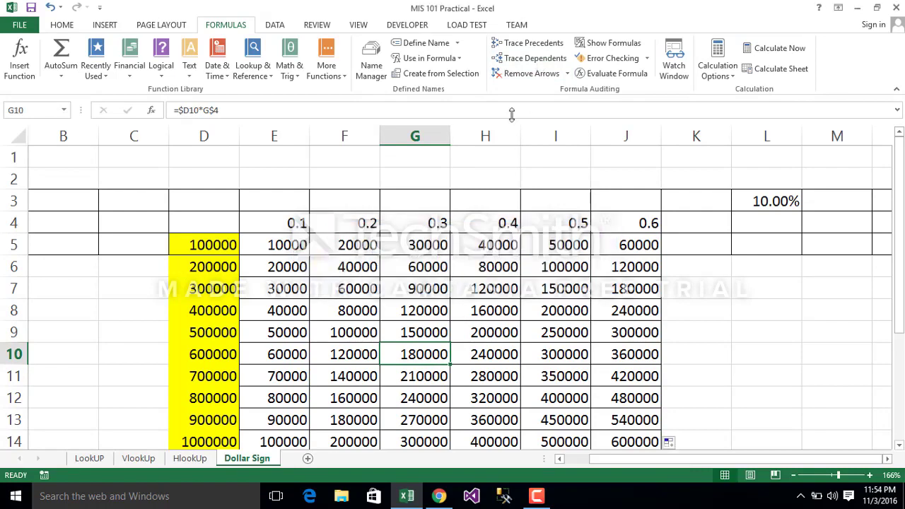
pyautogui.click(530, 43)
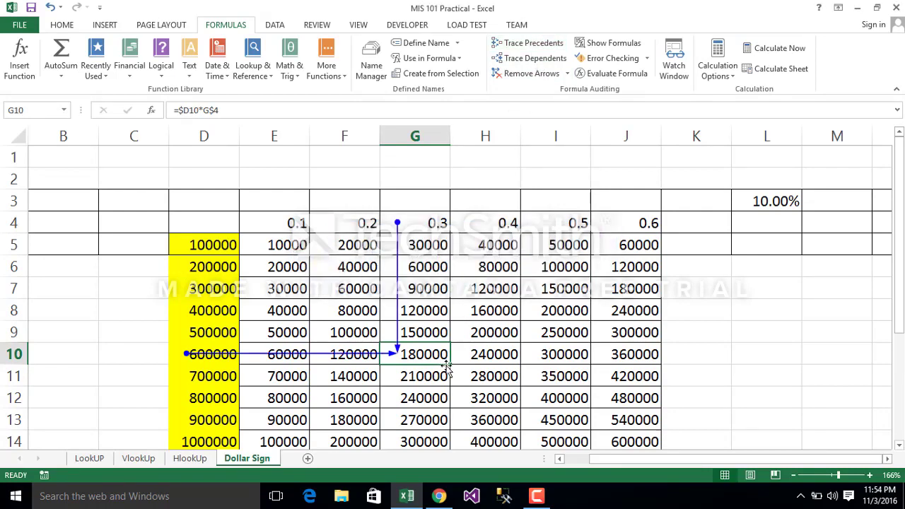
# - Compare the rate in G4 and the amount in D10 with the locked references in the formula of G10
pyautogui.click(511, 348)
pyautogui.click(425, 223)
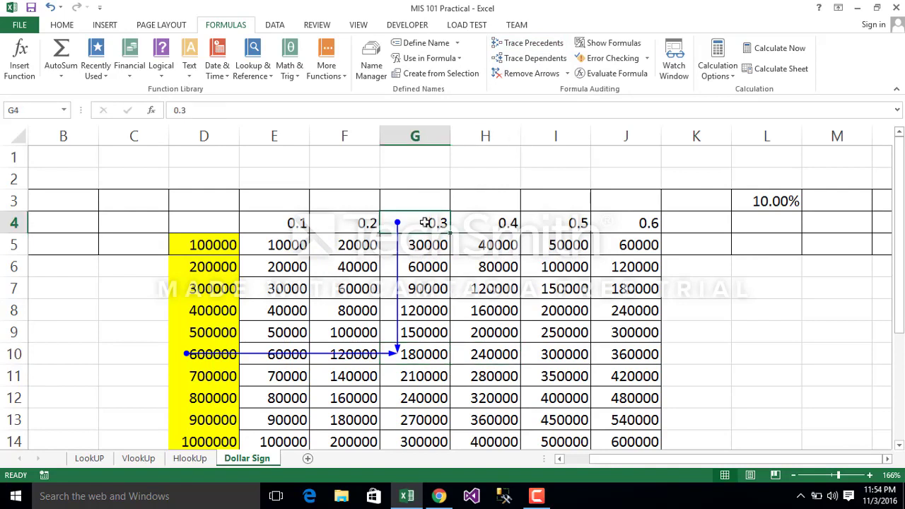
pyautogui.doubleClick(212, 355)
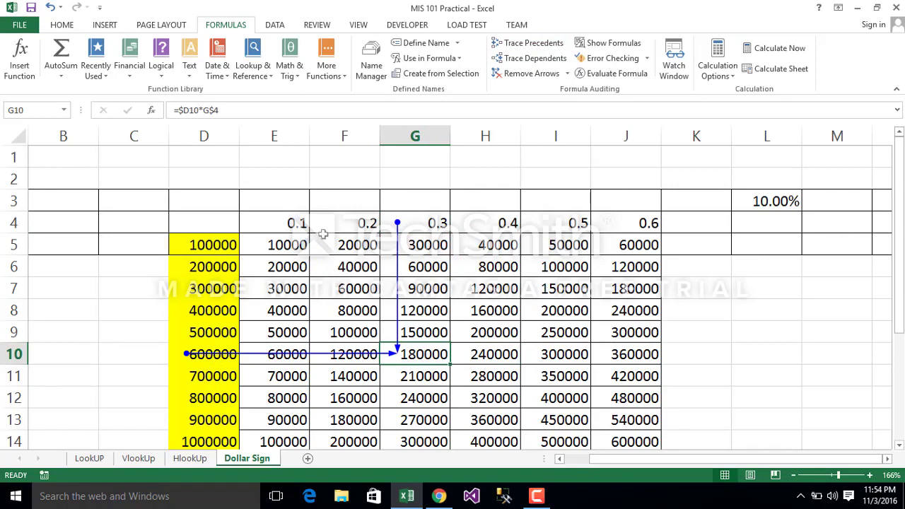
pyautogui.click(194, 111)
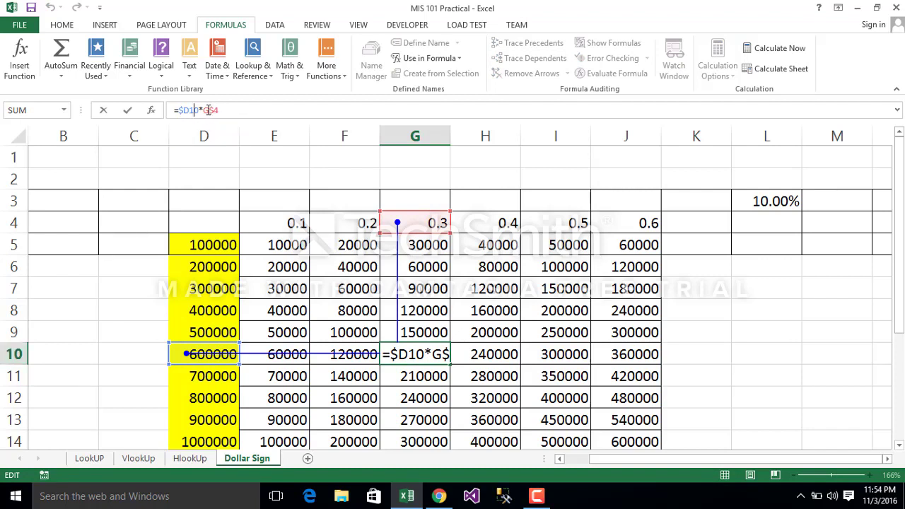
# - Trace the precedents of J14, and examine the locked column and row references in its formula
pyautogui.click(635, 440)
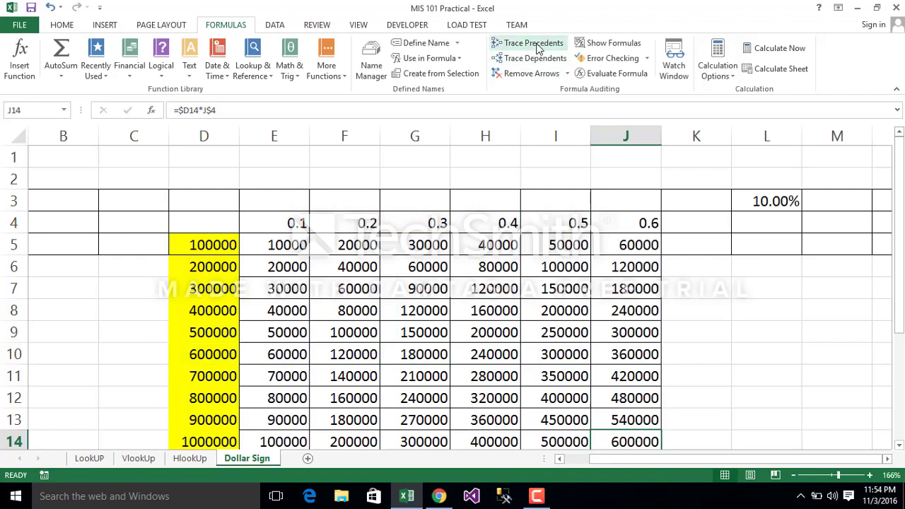
pyautogui.click(536, 45)
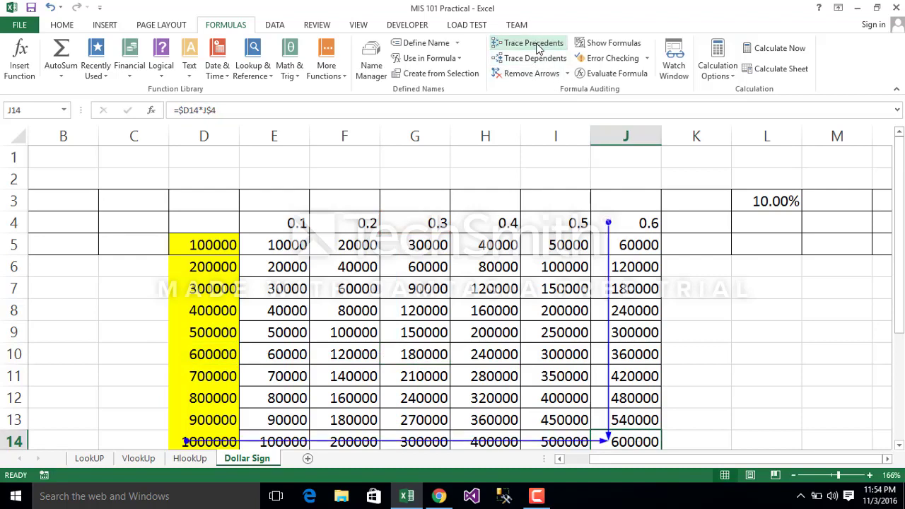
pyautogui.doubleClick(617, 441)
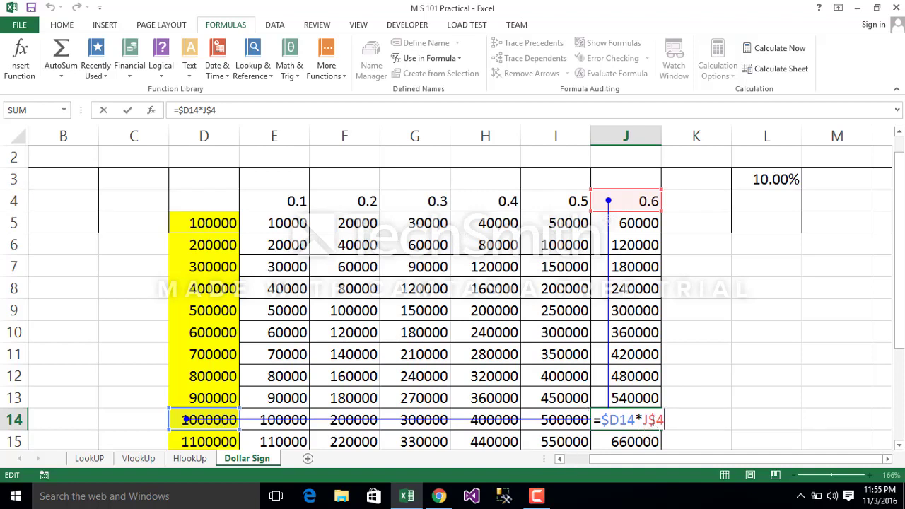
pyautogui.press('Return')
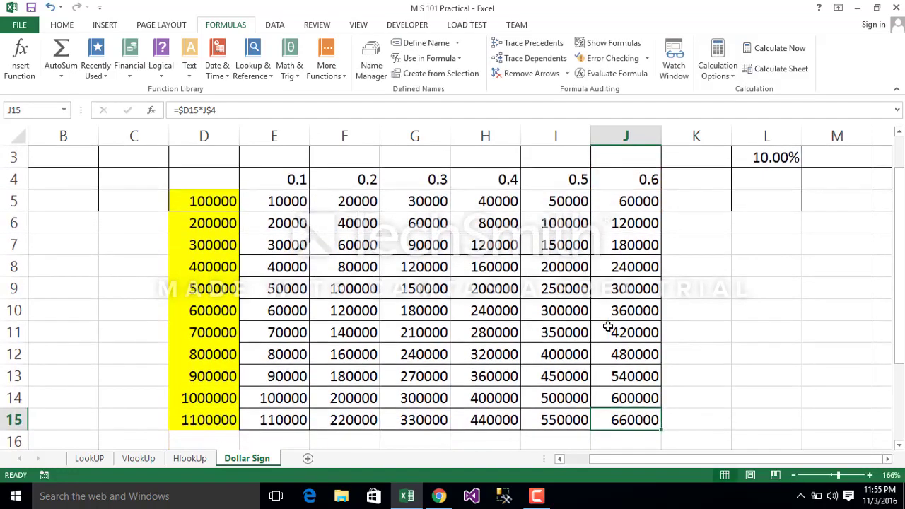